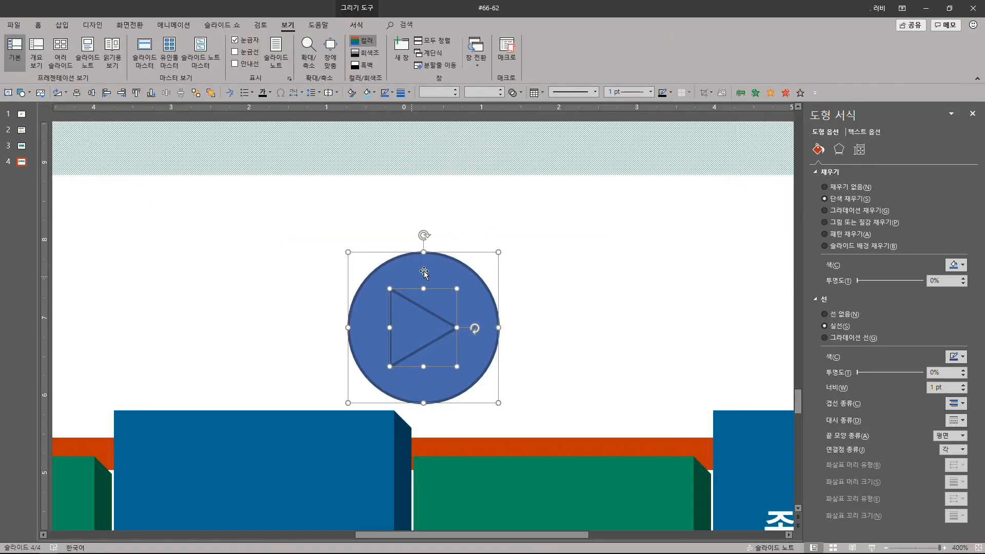
{"action": "left_click", "coordinate": [420, 328]}
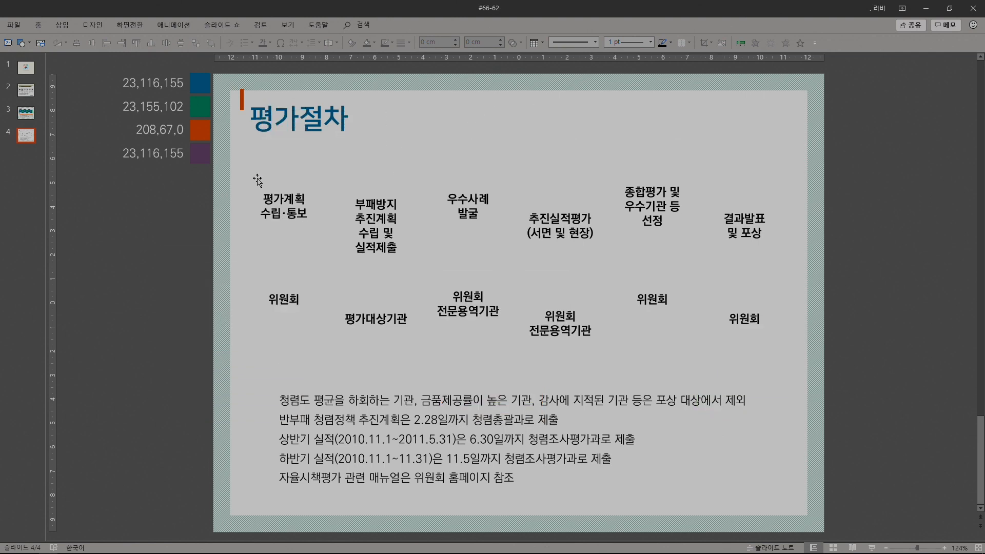
{"action": "scroll", "coordinate": [865, 285], "scroll_direction": "up", "scroll_amount": 1}
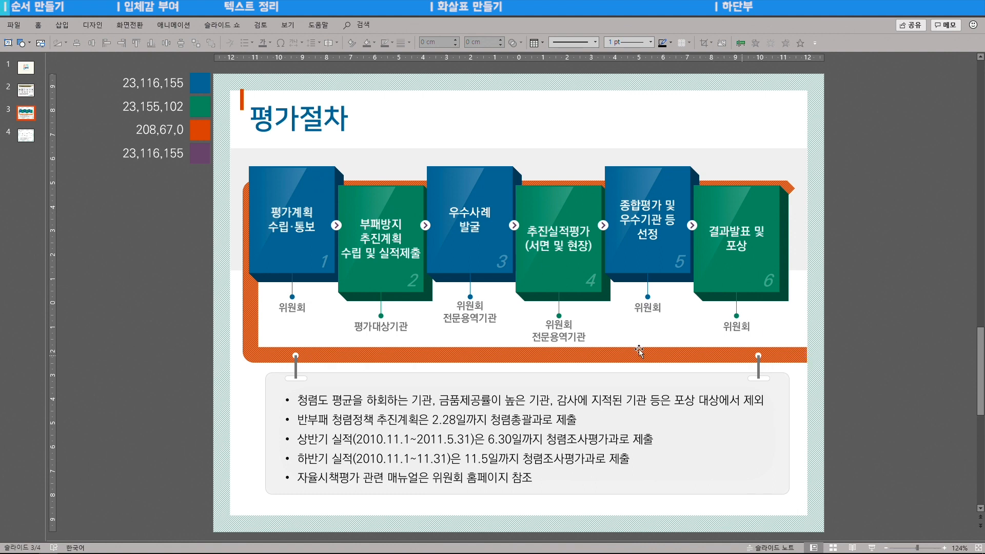
- On slide 4, draw a rectangle about 3.6 cm wide and 4.2 cm tall over the second process label
{"action": "left_click", "coordinate": [27, 139]}
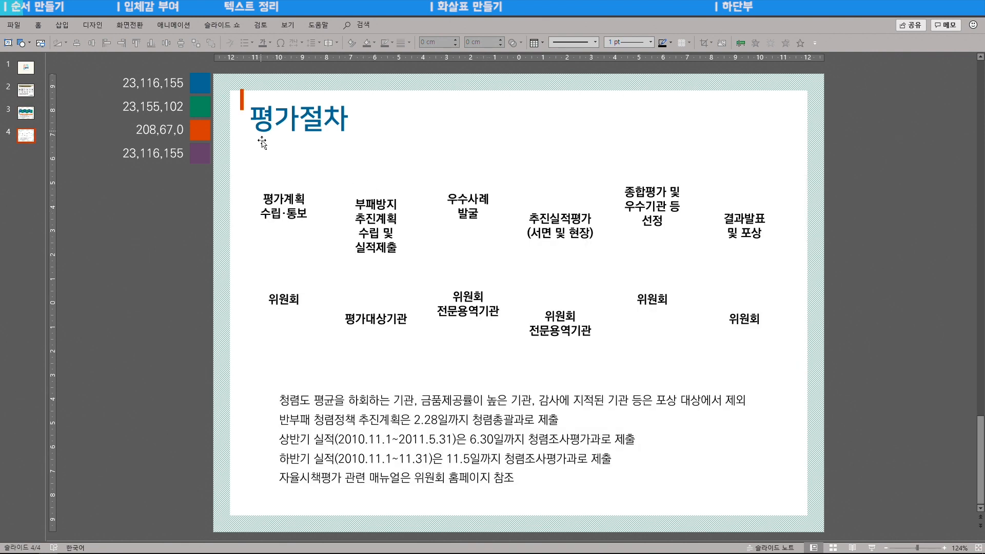
{"action": "left_click", "coordinate": [62, 25]}
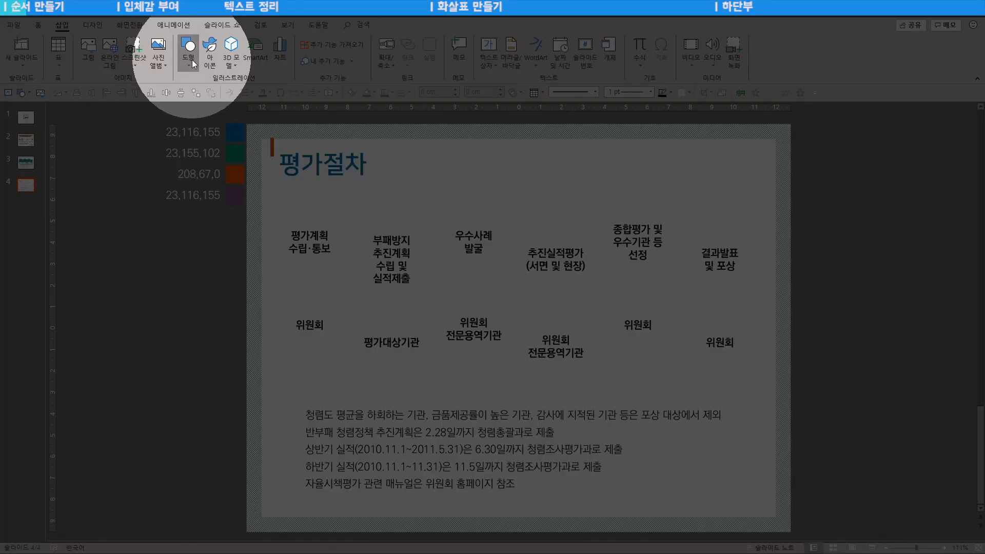
{"action": "left_click", "coordinate": [188, 52]}
{"action": "left_click", "coordinate": [186, 142]}
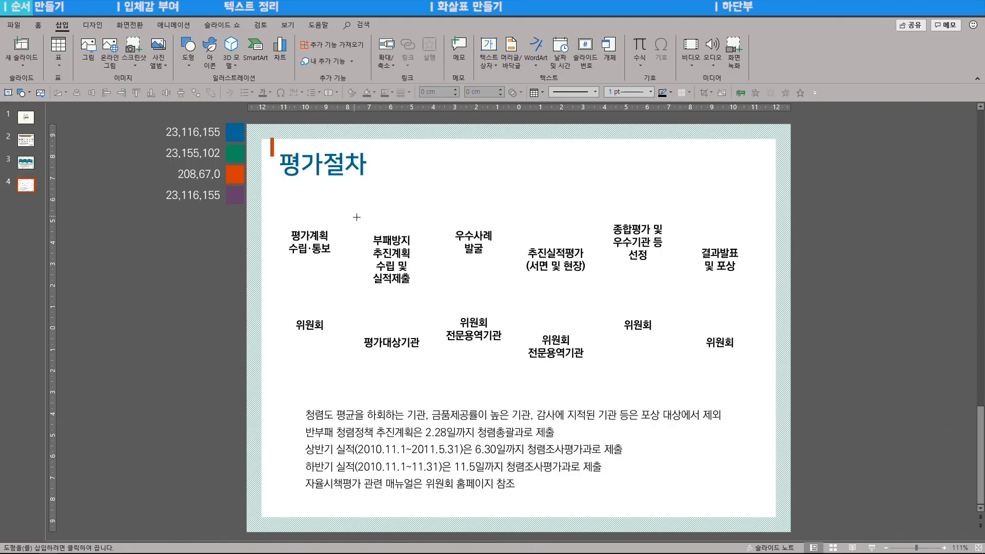
{"action": "mouse_move", "coordinate": [356, 216]}
{"action": "left_mouse_down"}
{"action": "mouse_move", "coordinate": [400, 308]}
{"action": "mouse_move", "coordinate": [433, 307]}
{"action": "left_mouse_up"}
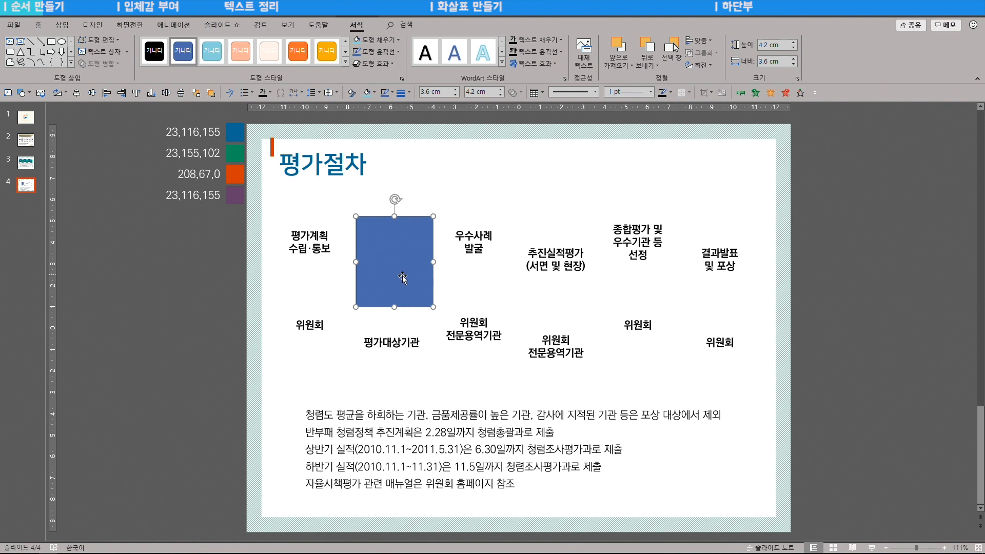
- Duplicate the rectangle over the other process labels to make a row of six
{"action": "left_click_drag", "start_coordinate": [404, 273], "coordinate": [323, 268]}
{"action": "left_click_drag", "start_coordinate": [323, 269], "coordinate": [494, 275]}
{"action": "left_click_drag", "start_coordinate": [494, 276], "coordinate": [569, 270]}
{"action": "left_click_drag", "start_coordinate": [569, 269], "coordinate": [729, 267]}
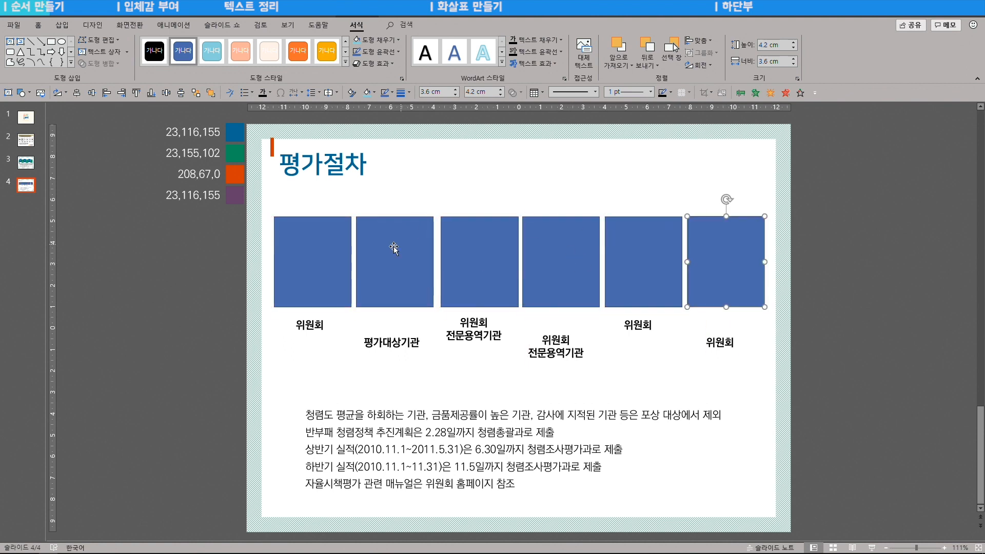
- Distribute the six rectangles evenly in the horizontal direction
{"action": "left_click", "coordinate": [332, 259]}
{"action": "left_click", "coordinate": [380, 263], "text": "shift"}
{"action": "left_click", "coordinate": [469, 264], "text": "shift"}
{"action": "left_click", "coordinate": [550, 266], "text": "shift"}
{"action": "left_click", "coordinate": [641, 264], "text": "shift"}
{"action": "left_click", "coordinate": [723, 264], "text": "shift"}
{"action": "left_click", "coordinate": [38, 26]}
{"action": "left_click", "coordinate": [546, 50]}
{"action": "mouse_move", "coordinate": [564, 201]}
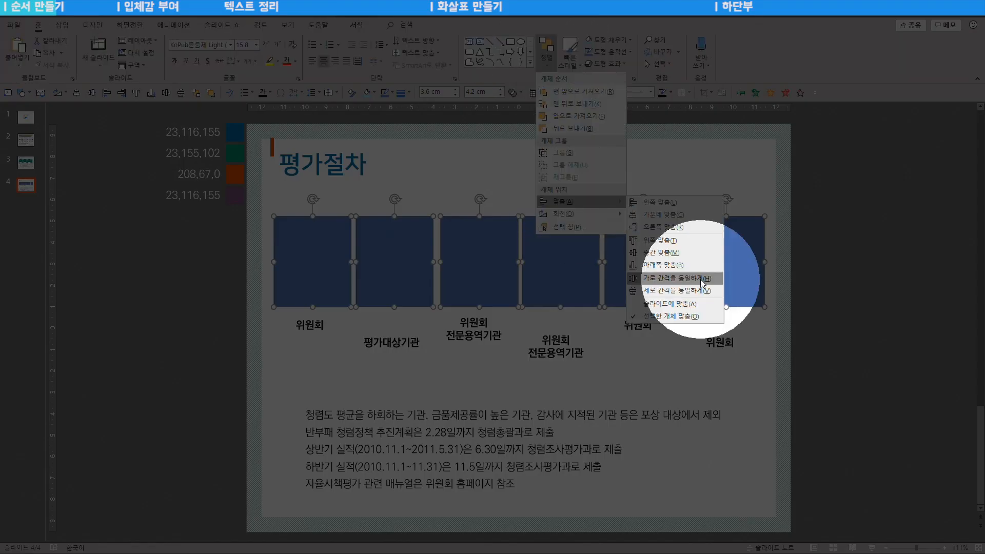
{"action": "left_click", "coordinate": [697, 278]}
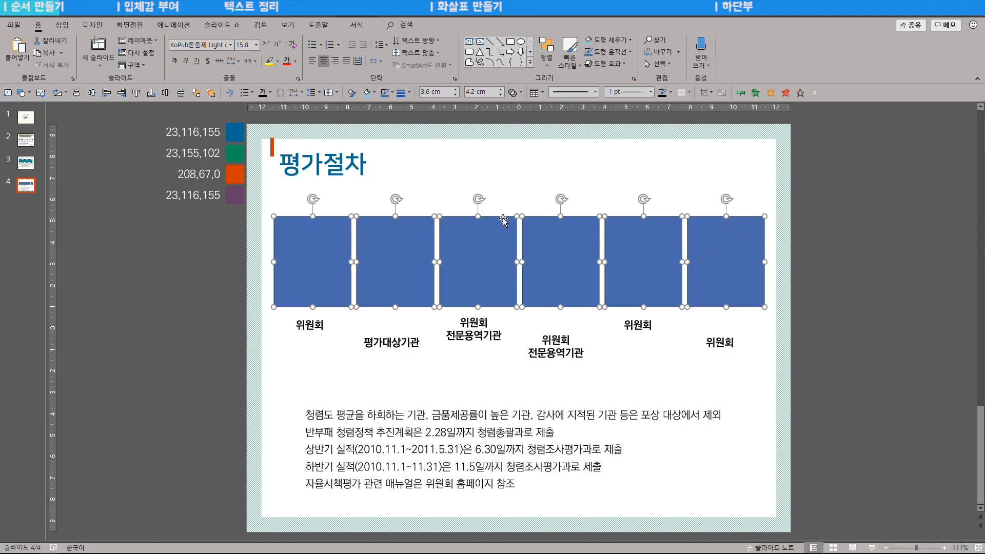
- Group the six rectangles and centre the group horizontally on the slide
{"action": "key", "text": "ctrl+g"}
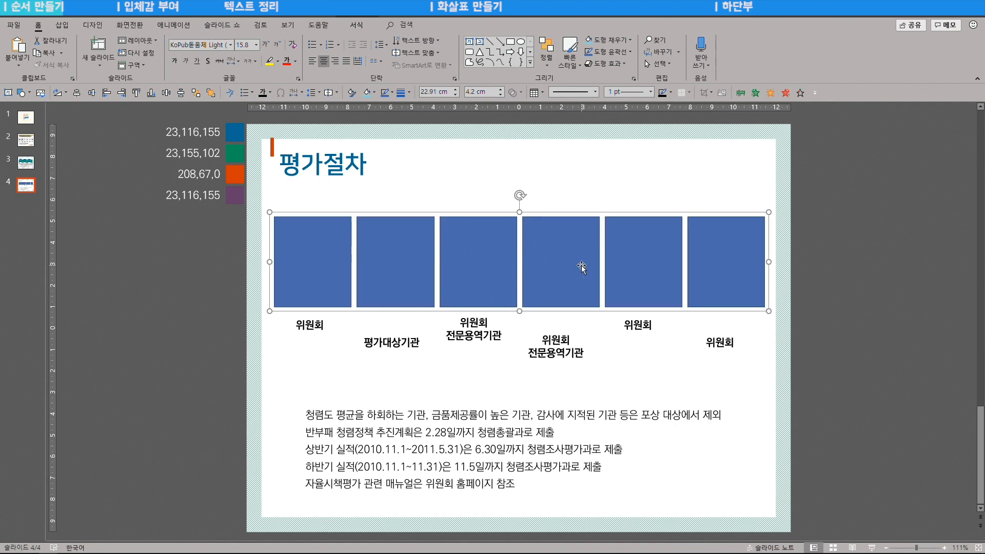
{"action": "left_click", "coordinate": [546, 68]}
{"action": "mouse_move", "coordinate": [572, 204]}
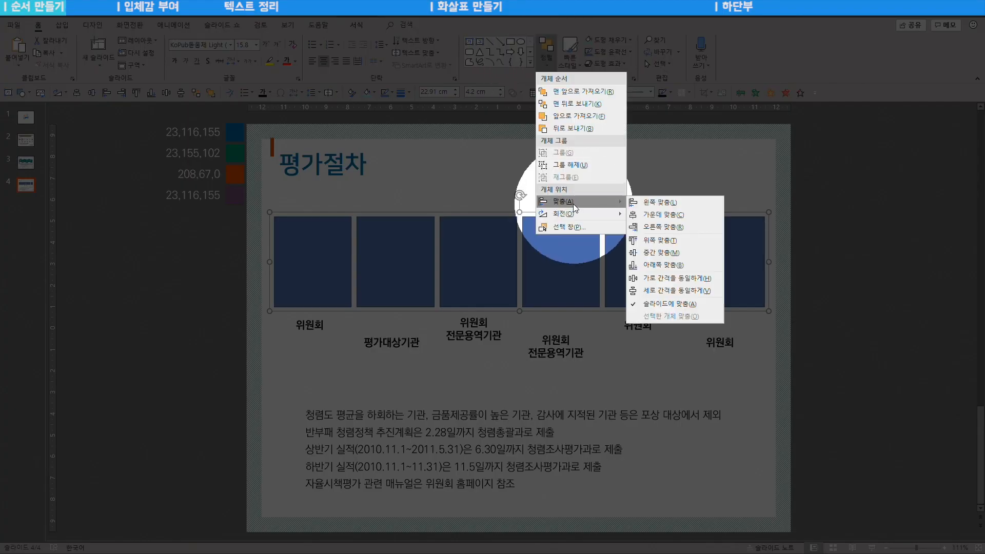
{"action": "left_click", "coordinate": [666, 215]}
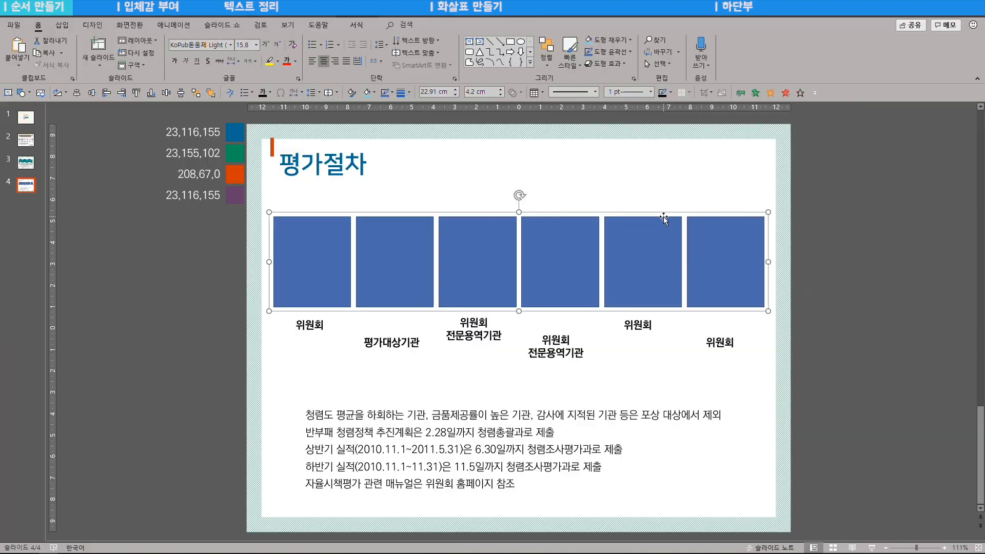
- Send the rectangle group behind the text labels and ungroup it
{"action": "left_click", "coordinate": [546, 61]}
{"action": "left_click", "coordinate": [570, 103]}
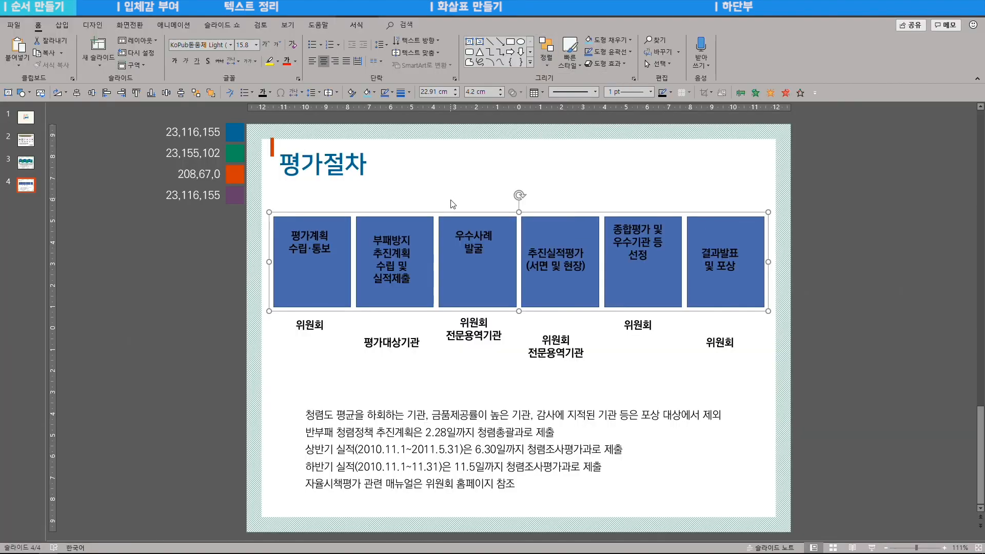
{"action": "key", "text": "ctrl+shift+g"}
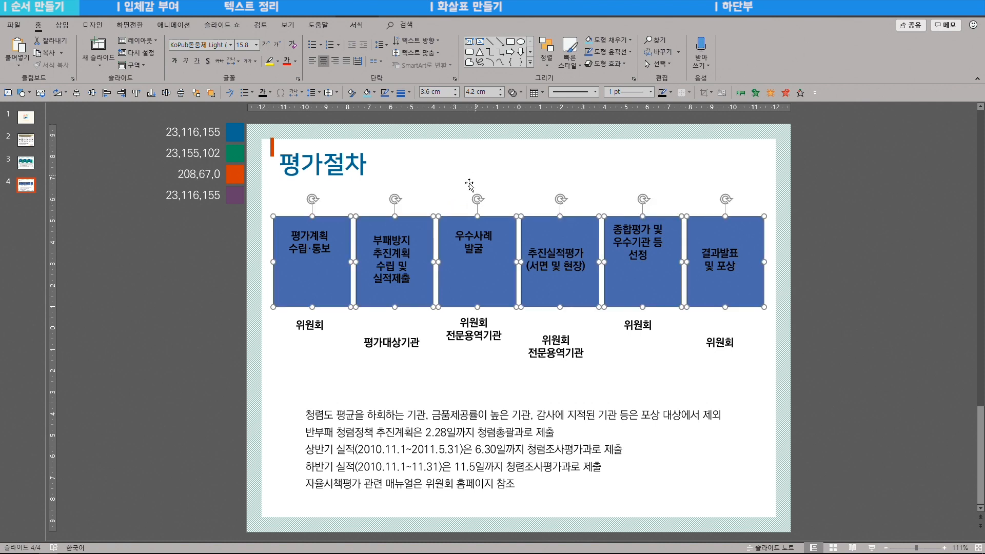
{"action": "left_click", "coordinate": [403, 211]}
- Centre the 평가계획 수립·통보 label horizontally and vertically within the first rectangle
{"action": "left_click", "coordinate": [330, 240]}
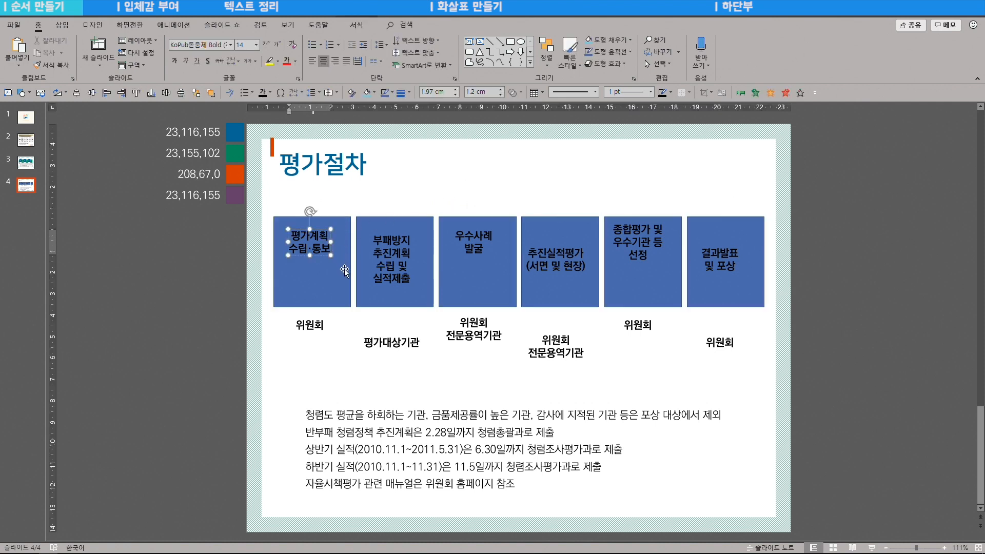
{"action": "left_click", "coordinate": [344, 268], "text": "shift"}
{"action": "left_click", "coordinate": [547, 56]}
{"action": "left_click", "coordinate": [663, 215]}
{"action": "left_click", "coordinate": [546, 57]}
{"action": "left_click", "coordinate": [661, 253]}
- Centre the remaining process labels horizontally and vertically within their own rectangles
{"action": "left_click", "coordinate": [392, 253]}
{"action": "left_click", "coordinate": [423, 268], "text": "shift"}
{"action": "left_click", "coordinate": [547, 56]}
{"action": "mouse_move", "coordinate": [579, 202]}
{"action": "left_click", "coordinate": [674, 254]}
{"action": "left_click", "coordinate": [639, 242]}
{"action": "left_click", "coordinate": [669, 269], "text": "shift"}
{"action": "left_click", "coordinate": [720, 254]}
{"action": "left_click", "coordinate": [752, 270], "text": "shift"}
{"action": "left_click", "coordinate": [547, 57]}
{"action": "left_click", "coordinate": [663, 253]}
{"action": "left_click", "coordinate": [361, 208]}
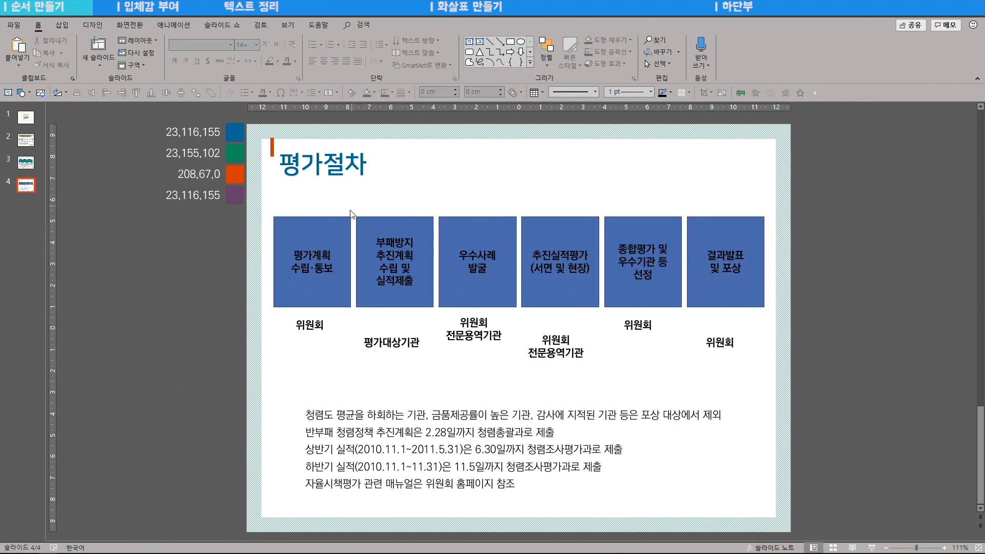
- Remove the outline from all six rectangles
{"action": "left_click", "coordinate": [320, 223]}
{"action": "left_click", "coordinate": [394, 225], "text": "shift"}
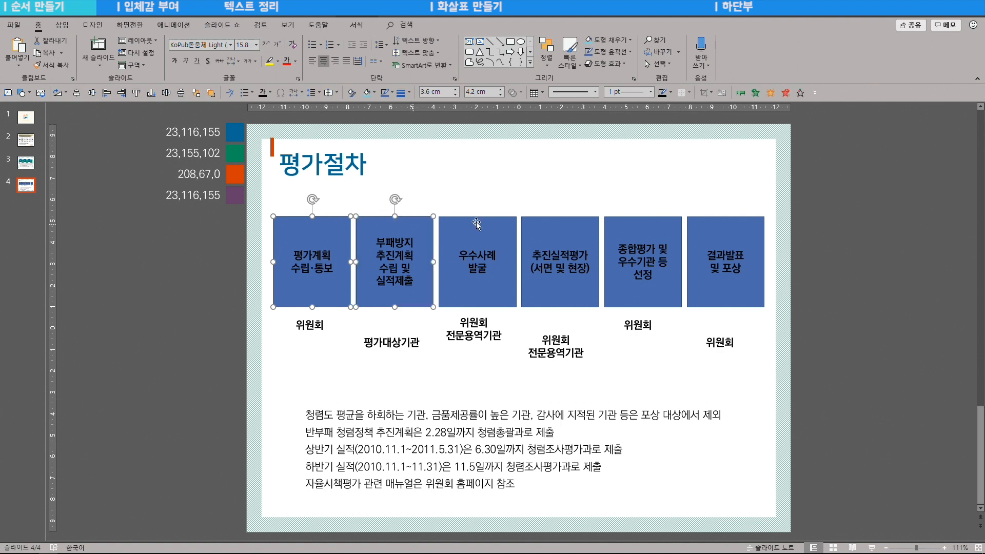
{"action": "left_click", "coordinate": [457, 224], "text": "shift"}
{"action": "left_click", "coordinate": [558, 229], "text": "shift"}
{"action": "left_click", "coordinate": [618, 231], "text": "shift"}
{"action": "left_click", "coordinate": [734, 221], "text": "shift"}
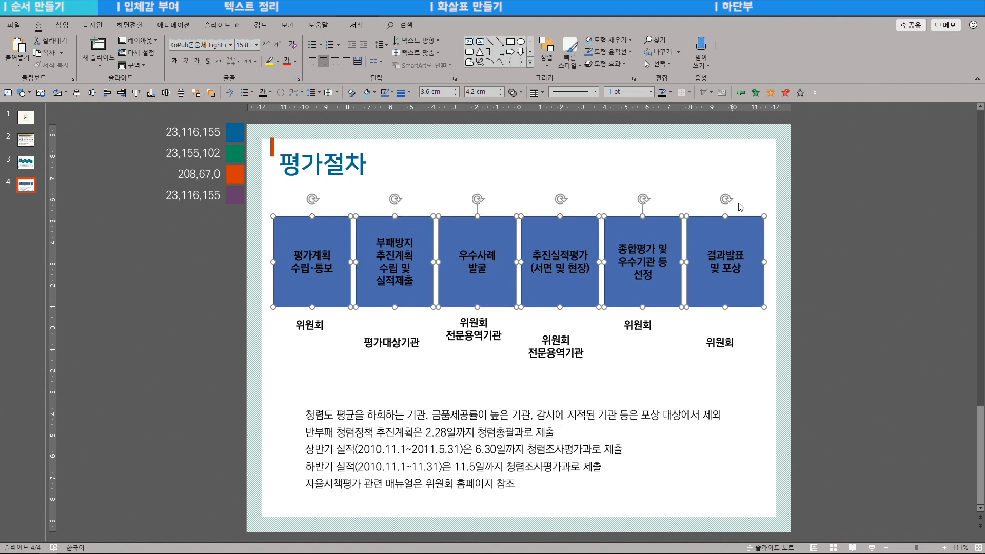
{"action": "right_click", "coordinate": [709, 234]}
{"action": "left_click", "coordinate": [741, 382]}
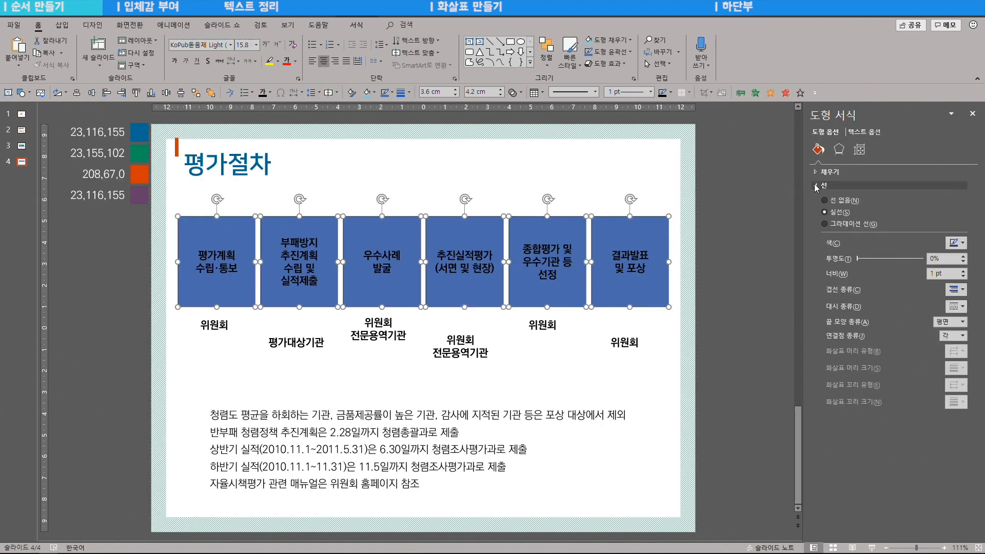
{"action": "left_click", "coordinate": [839, 203]}
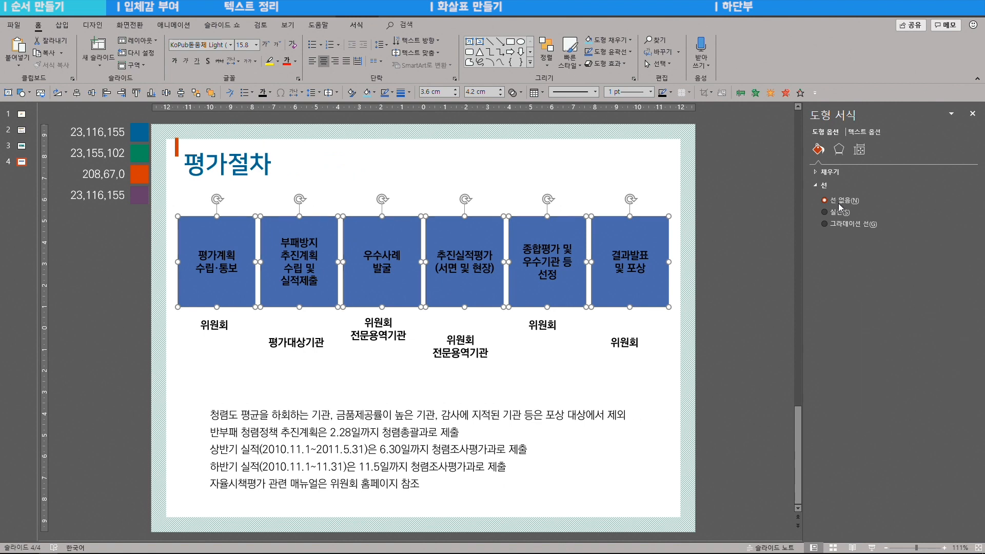
- Fill the six rectangles with the blue sampled by eyedropper from the first 23,116,155 swatch beside the slide
{"action": "left_click", "coordinate": [829, 172]}
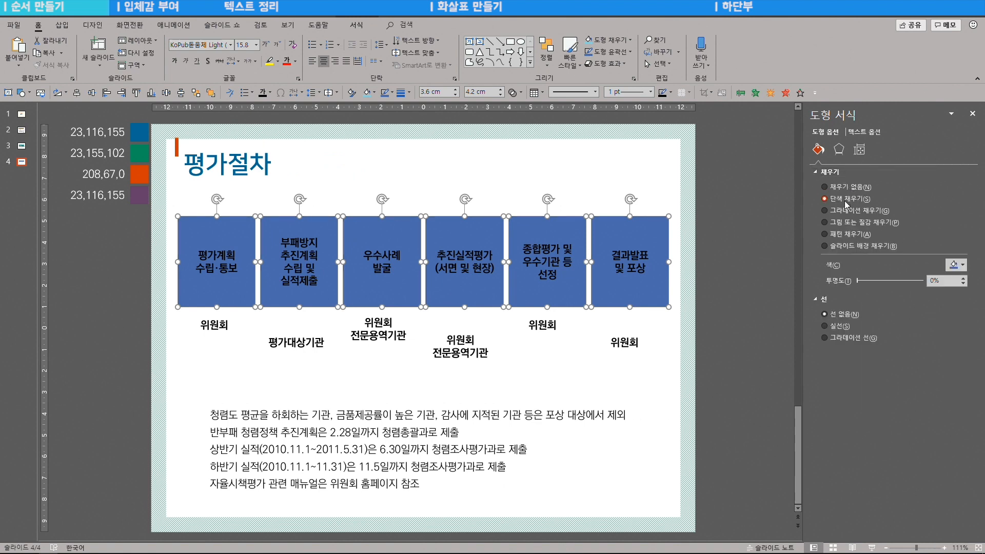
{"action": "left_click", "coordinate": [951, 265]}
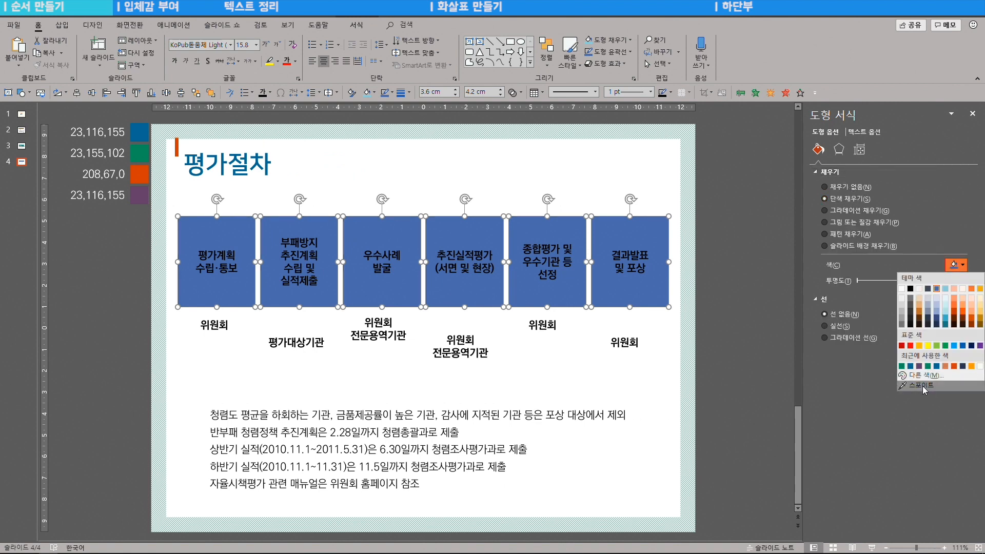
{"action": "left_click", "coordinate": [883, 382]}
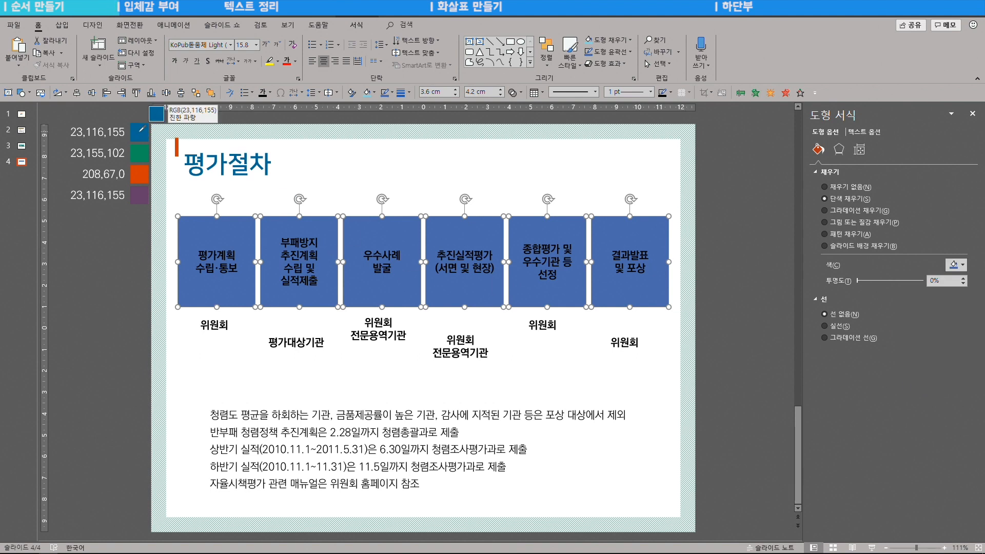
{"action": "left_click", "coordinate": [139, 128]}
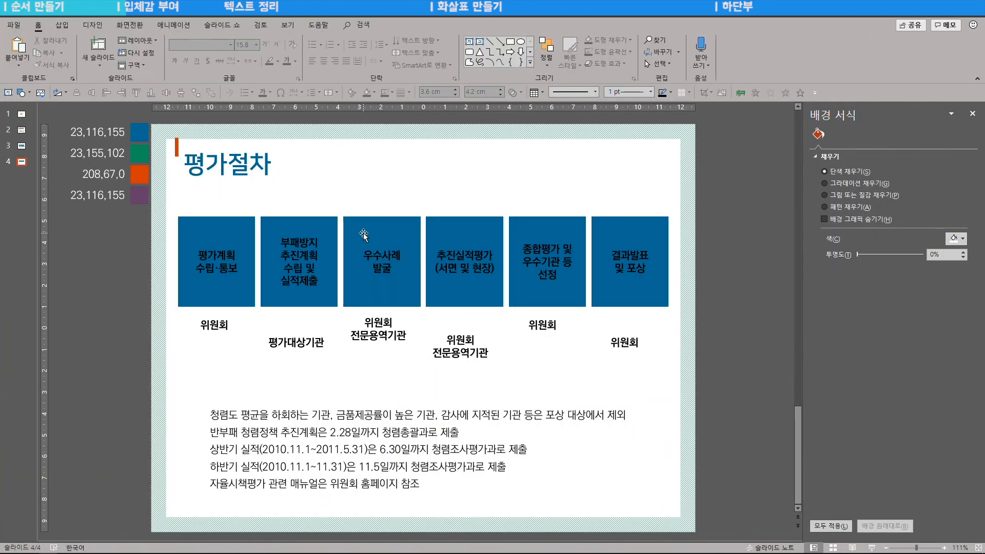
- Apply the fourth oblique 3-D rotation preset, the one extending to the lower right, to all six rectangles
{"action": "scroll", "coordinate": [363, 234], "scroll_direction": "up", "scroll_amount": 1}
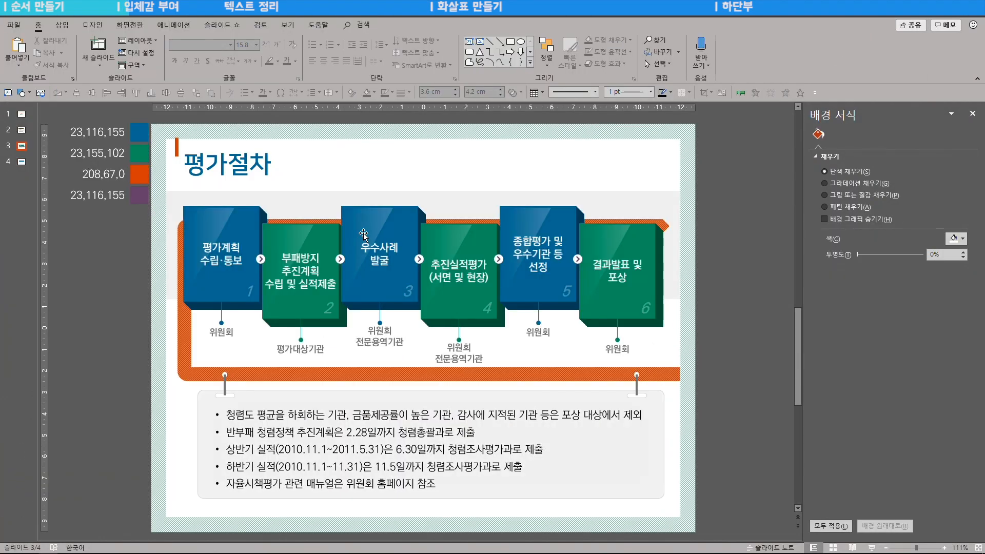
{"action": "scroll", "coordinate": [363, 234], "scroll_direction": "down", "scroll_amount": 1}
{"action": "left_click", "coordinate": [237, 229]}
{"action": "left_click", "coordinate": [318, 226], "text": "shift"}
{"action": "left_click", "coordinate": [403, 222], "text": "shift"}
{"action": "left_click", "coordinate": [456, 222], "text": "shift"}
{"action": "left_click", "coordinate": [547, 224], "text": "shift"}
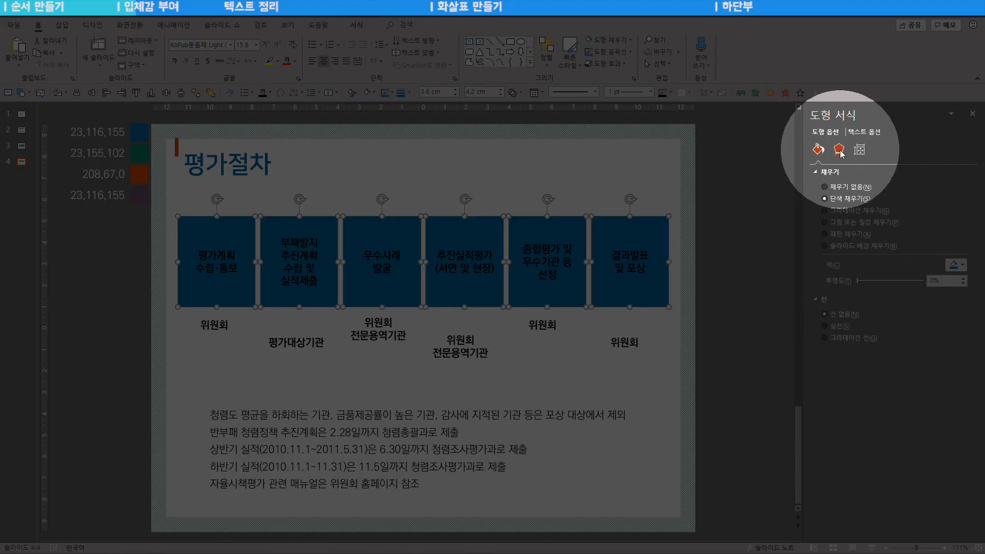
{"action": "left_click", "coordinate": [839, 151]}
{"action": "left_click", "coordinate": [833, 239]}
{"action": "left_click", "coordinate": [948, 263]}
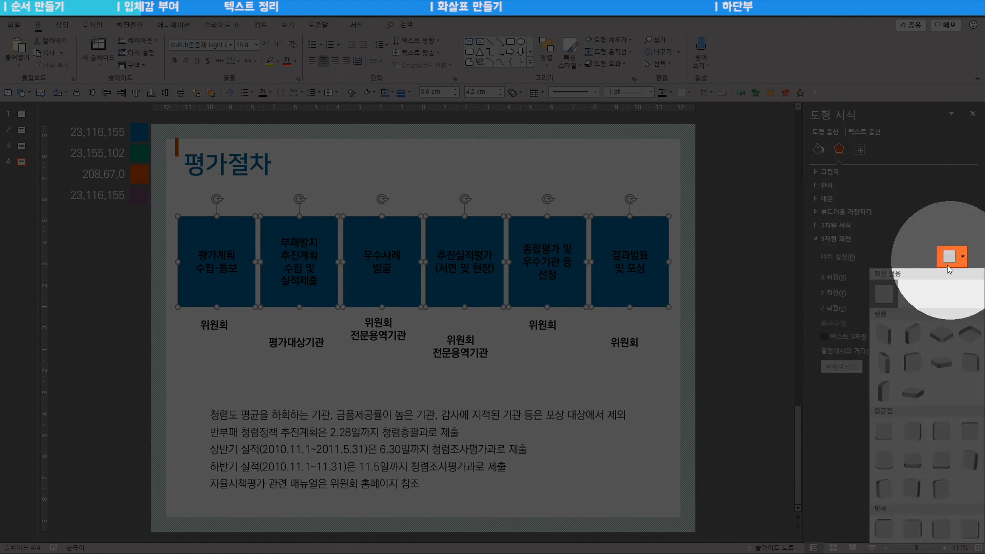
{"action": "left_click", "coordinate": [966, 529]}
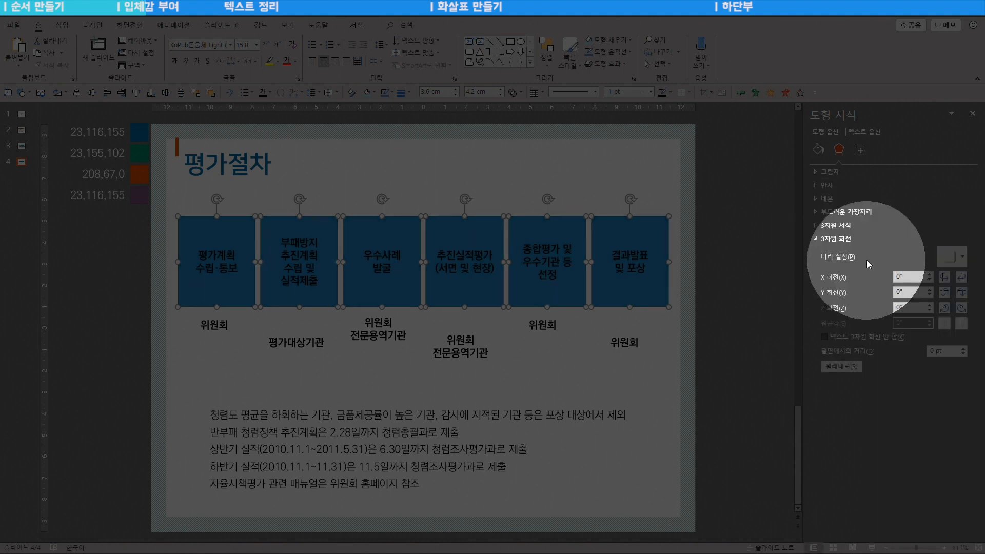
- Set the 3-D depth size of the six rectangles to 30 pt
{"action": "left_click", "coordinate": [822, 226]}
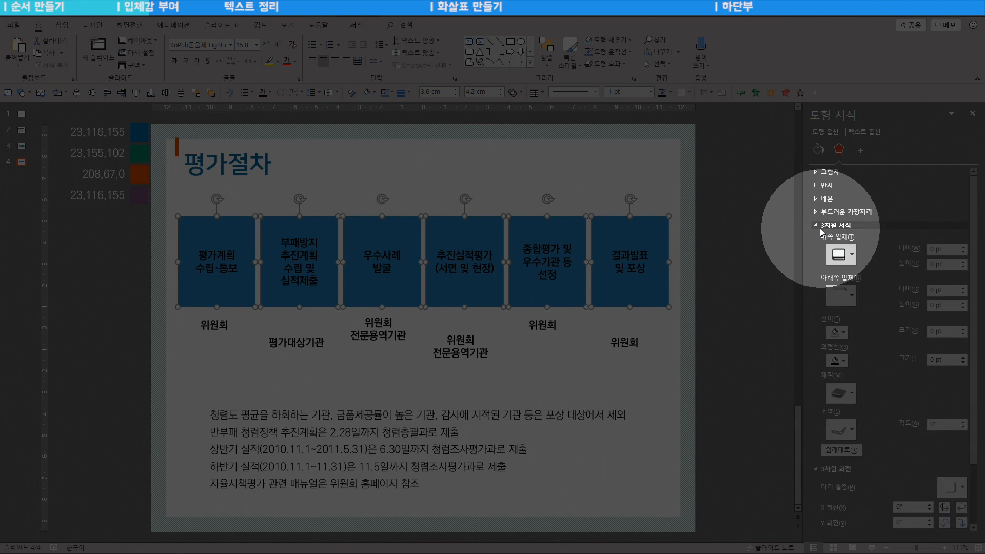
{"action": "left_click", "coordinate": [963, 329]}
{"action": "key", "text": "Up"}
{"action": "key", "text": "Up"}
{"action": "key", "text": "Up"}
{"action": "key", "text": "Up"}
{"action": "key", "text": "Up"}
{"action": "key", "text": "Up"}
{"action": "key", "text": "Up"}
{"action": "key", "text": "Up"}
{"action": "key", "text": "Up"}
{"action": "key", "text": "Up"}
{"action": "key", "text": "Up"}
{"action": "key", "text": "Up"}
{"action": "key", "text": "Up"}
{"action": "key", "text": "Up"}
{"action": "key", "text": "Up"}
{"action": "key", "text": "Up"}
{"action": "key", "text": "Up"}
{"action": "key", "text": "Up"}
{"action": "key", "text": "Up"}
{"action": "key", "text": "Up"}
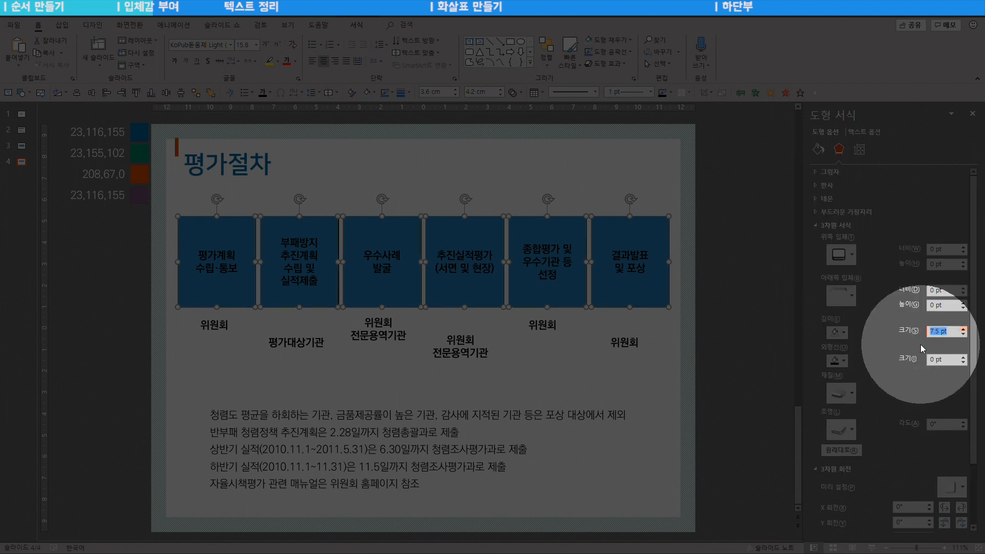
{"action": "key", "text": "Up"}
{"action": "key", "text": "Up"}
{"action": "key", "text": "Up"}
{"action": "key", "text": "Up"}
{"action": "key", "text": "Up"}
{"action": "key", "text": "Up"}
{"action": "key", "text": "Up"}
{"action": "key", "text": "Up"}
{"action": "key", "text": "Up"}
{"action": "key", "text": "Up"}
{"action": "key", "text": "Up"}
{"action": "key", "text": "Up"}
{"action": "key", "text": "Up"}
{"action": "key", "text": "Up"}
{"action": "key", "text": "Up"}
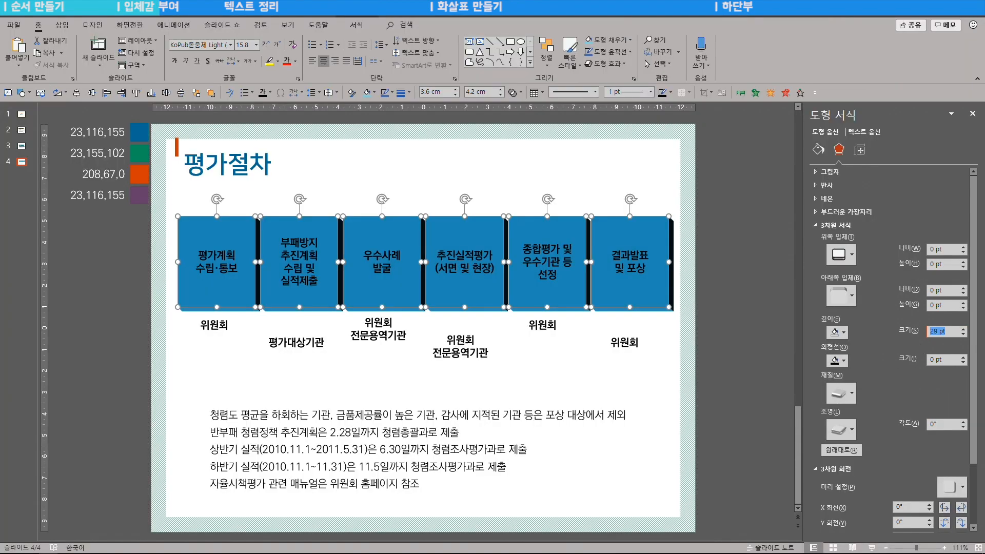
{"action": "type", "text": "1"}
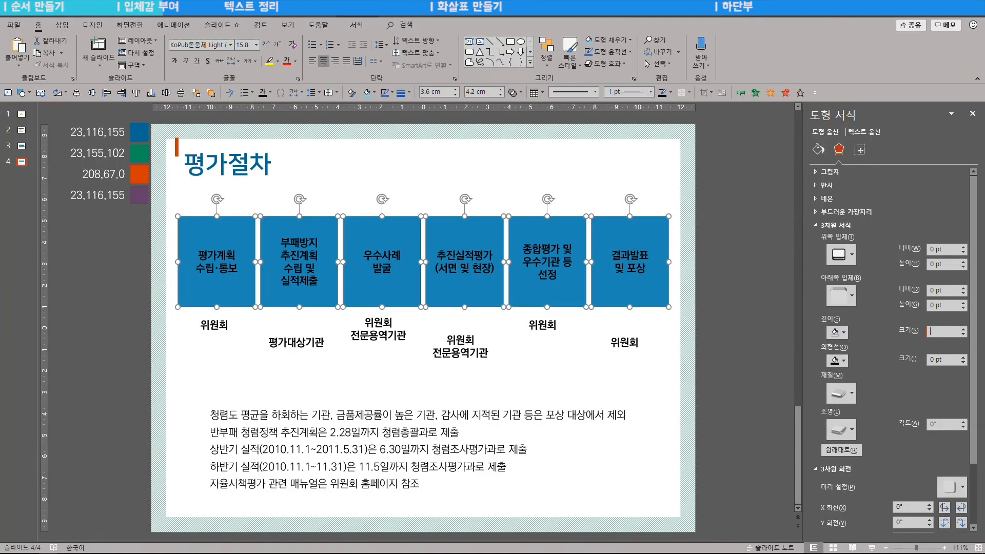
{"action": "type", "text": "30"}
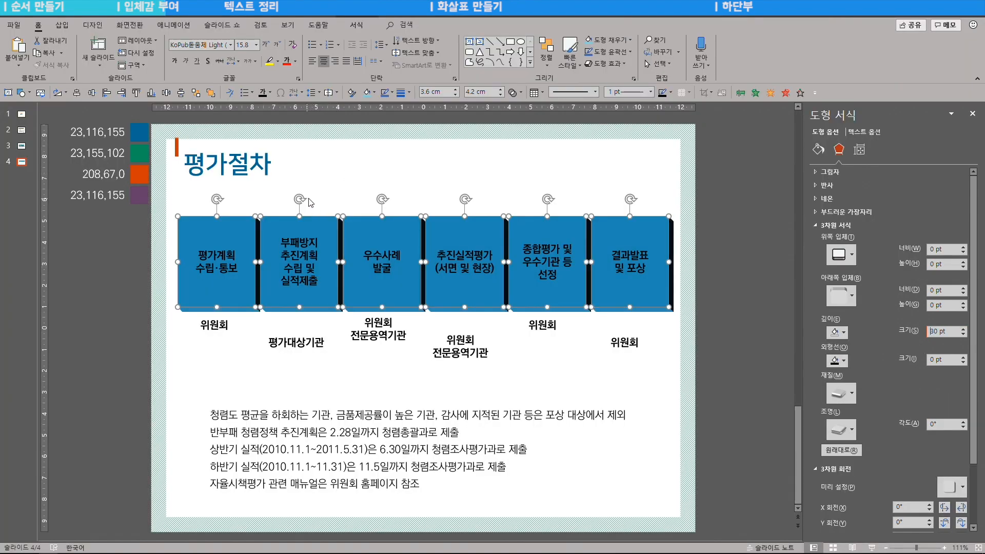
{"action": "left_click", "coordinate": [262, 198]}
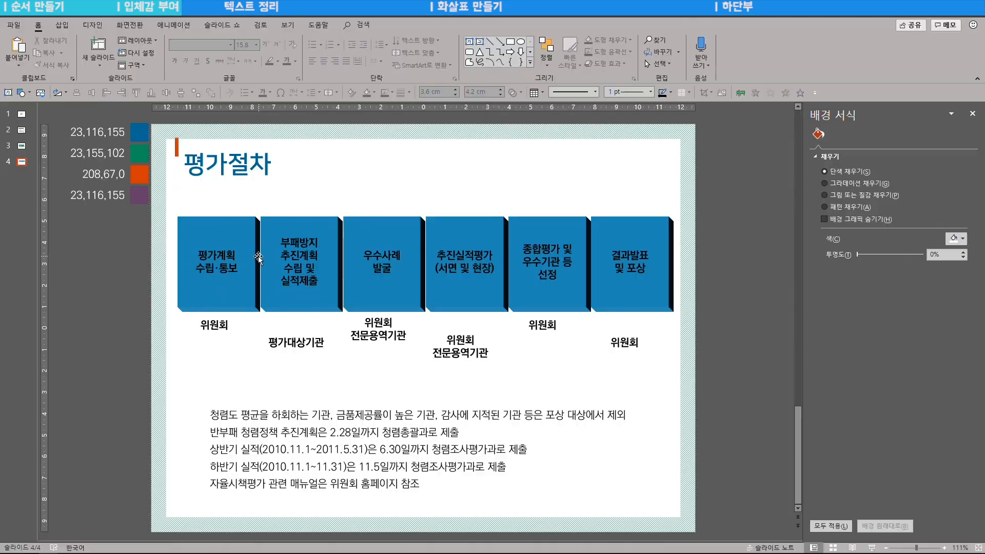
- Apply the third special-effect 3-D material, the flat one, to all six rectangles
{"action": "left_click", "coordinate": [245, 247]}
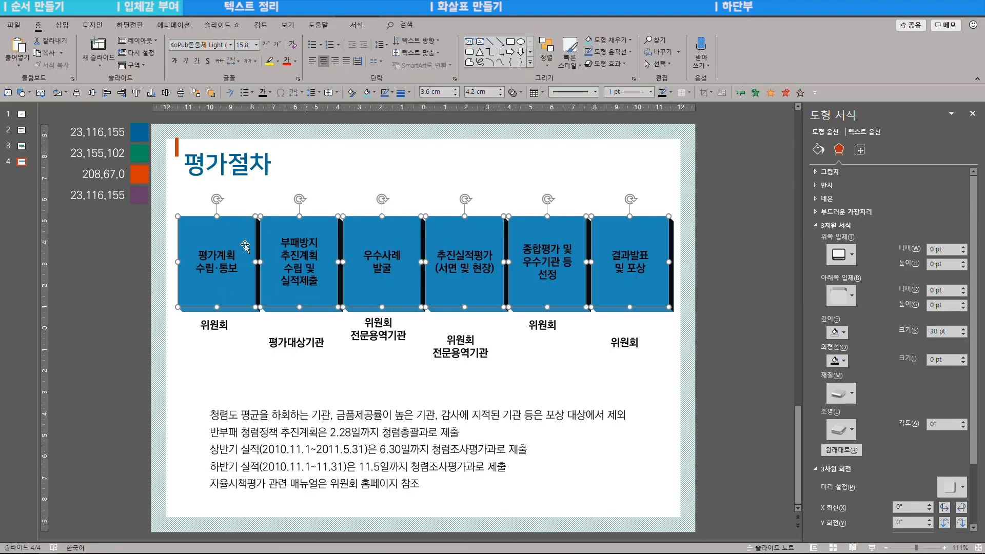
{"action": "left_click", "coordinate": [841, 392]}
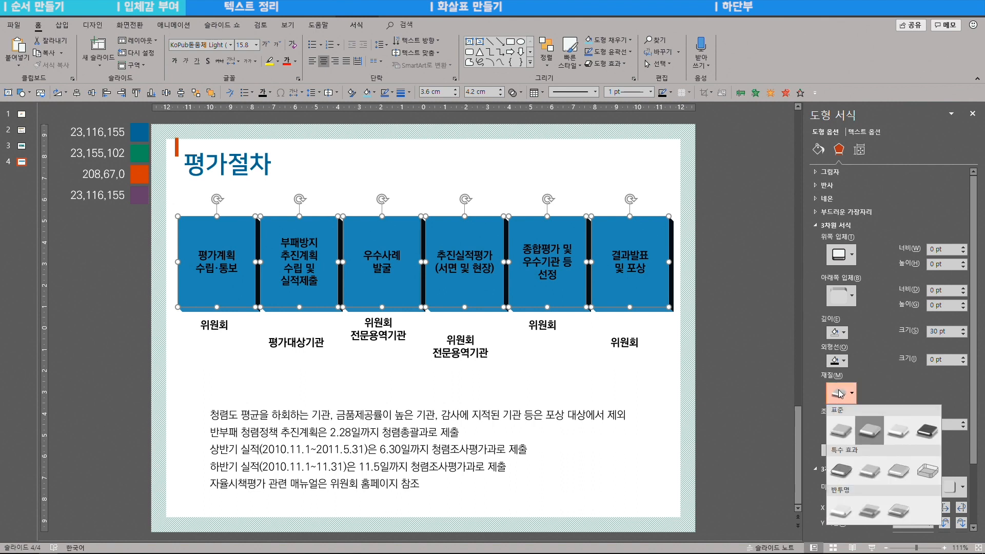
{"action": "left_click", "coordinate": [905, 475]}
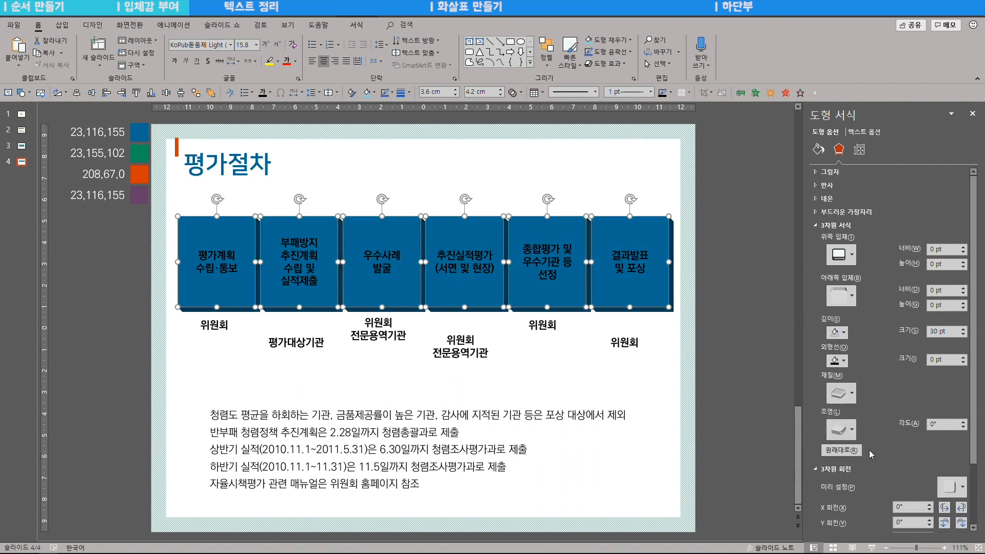
{"action": "left_click", "coordinate": [703, 242]}
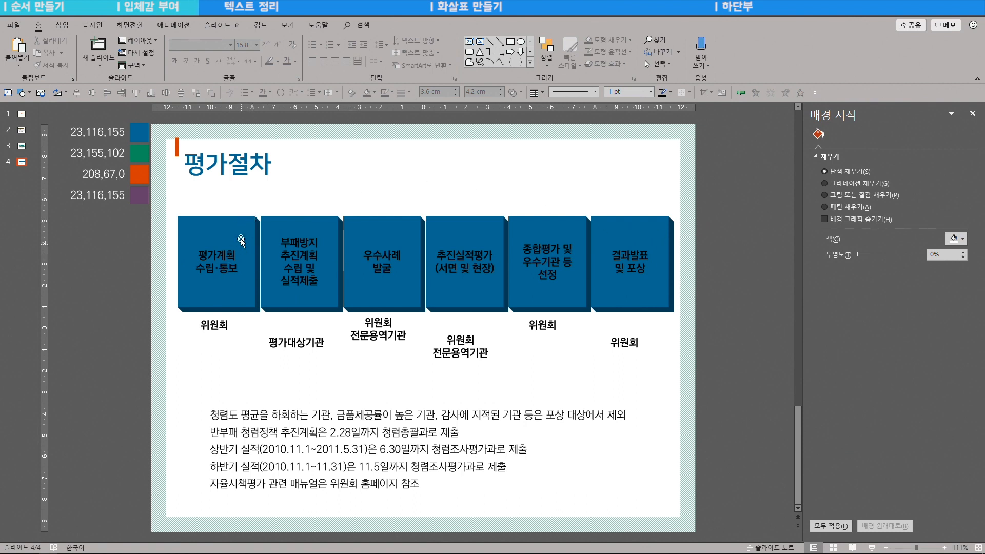
- Fill the second, fourth and sixth rectangles with the green sampled by eyedropper from the 23,155,102 swatch
{"action": "left_click", "coordinate": [311, 237]}
{"action": "left_click", "coordinate": [468, 229], "text": "shift"}
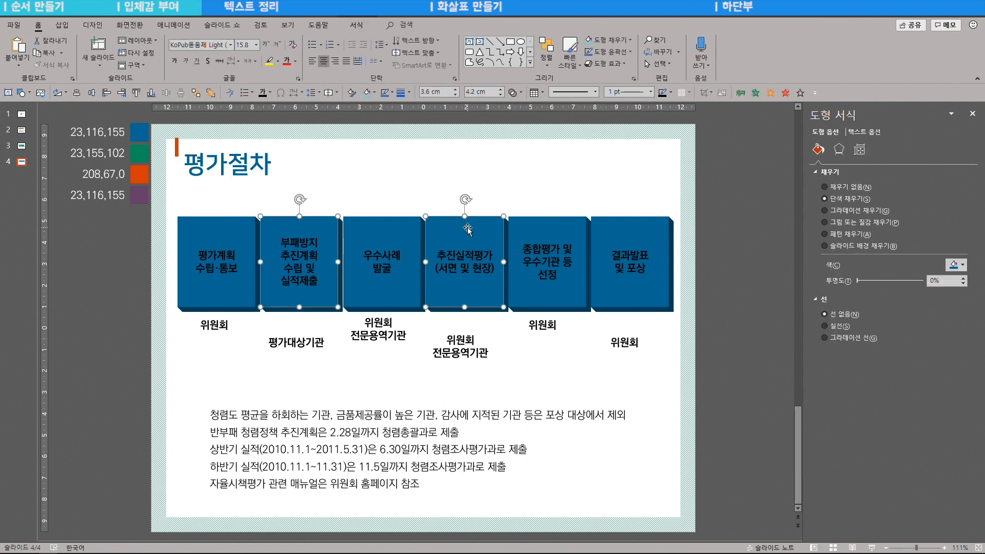
{"action": "left_click", "coordinate": [620, 228], "text": "shift"}
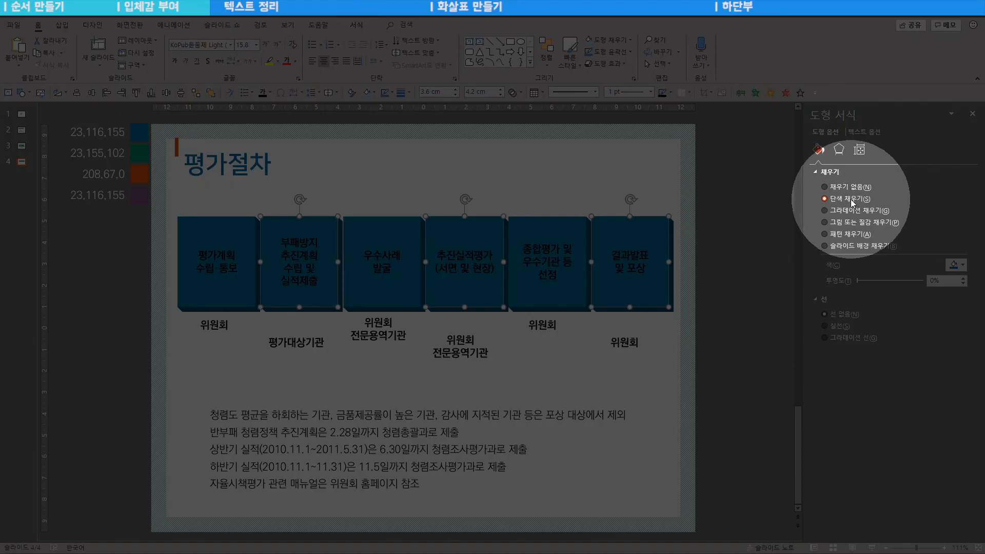
{"action": "left_click", "coordinate": [956, 265]}
{"action": "left_click", "coordinate": [923, 386]}
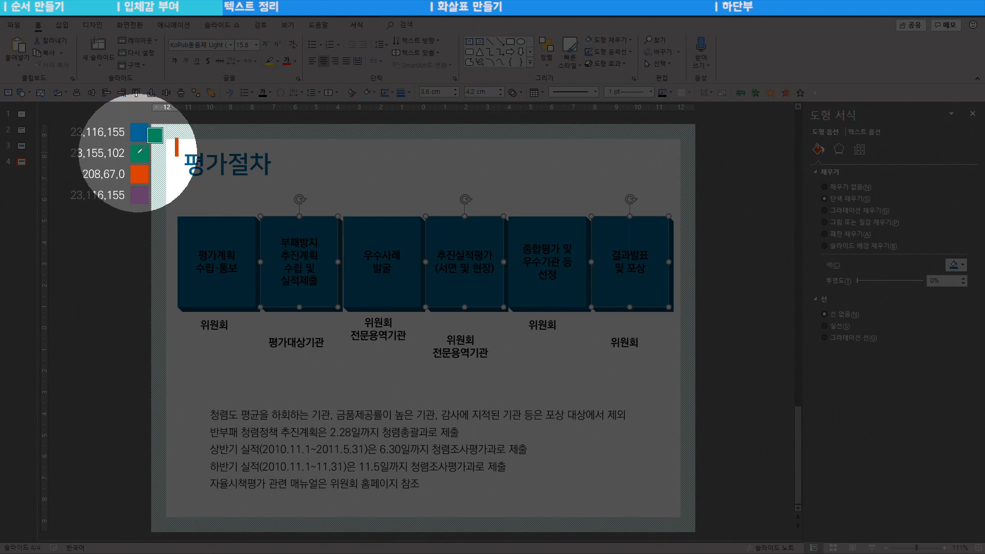
{"action": "left_click", "coordinate": [139, 152]}
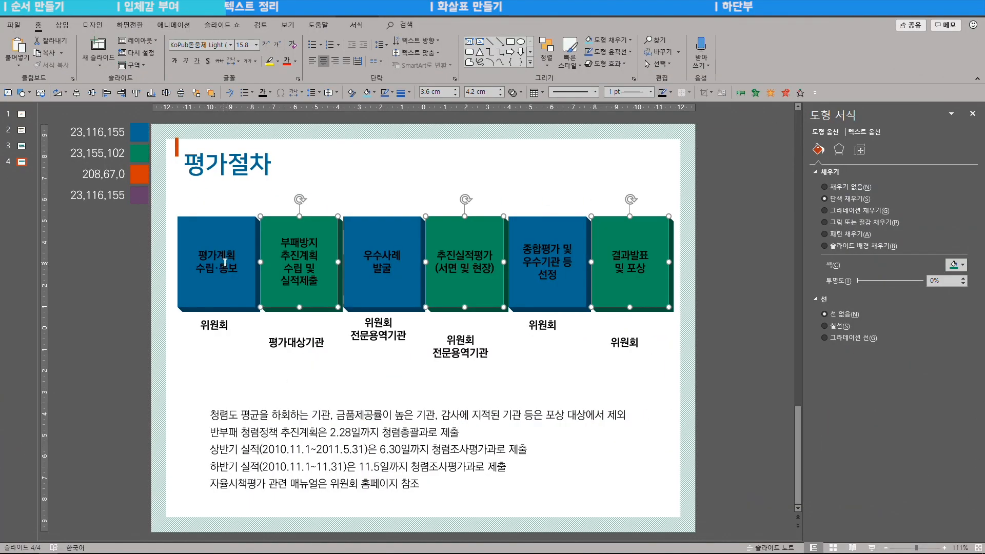
- Set the text fill of all six labels inside the boxes to solid white
{"action": "left_click", "coordinate": [224, 263]}
{"action": "left_click", "coordinate": [326, 239], "text": "shift"}
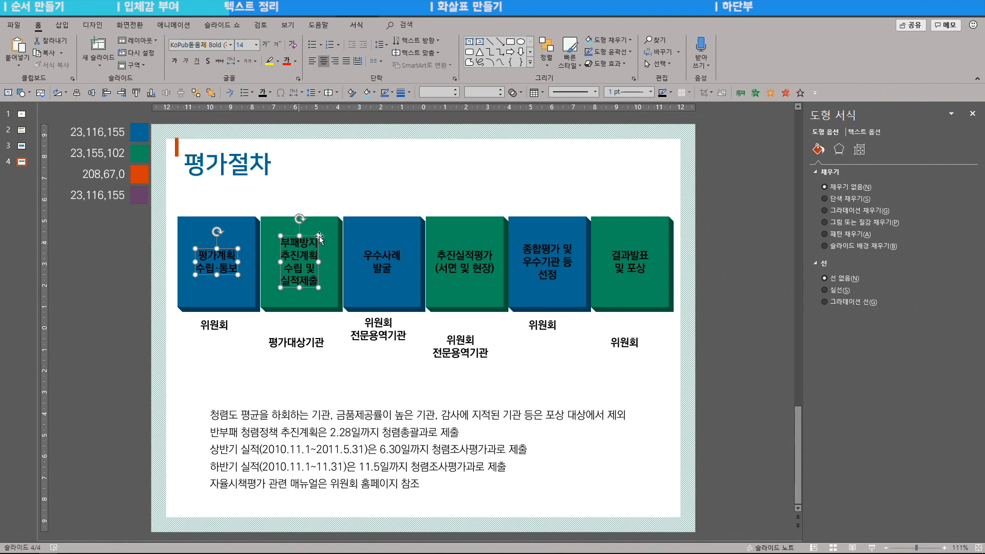
{"action": "left_click", "coordinate": [380, 260], "text": "shift"}
{"action": "left_click", "coordinate": [465, 262], "text": "shift"}
{"action": "left_click", "coordinate": [547, 262], "text": "shift"}
{"action": "left_click", "coordinate": [629, 261], "text": "shift"}
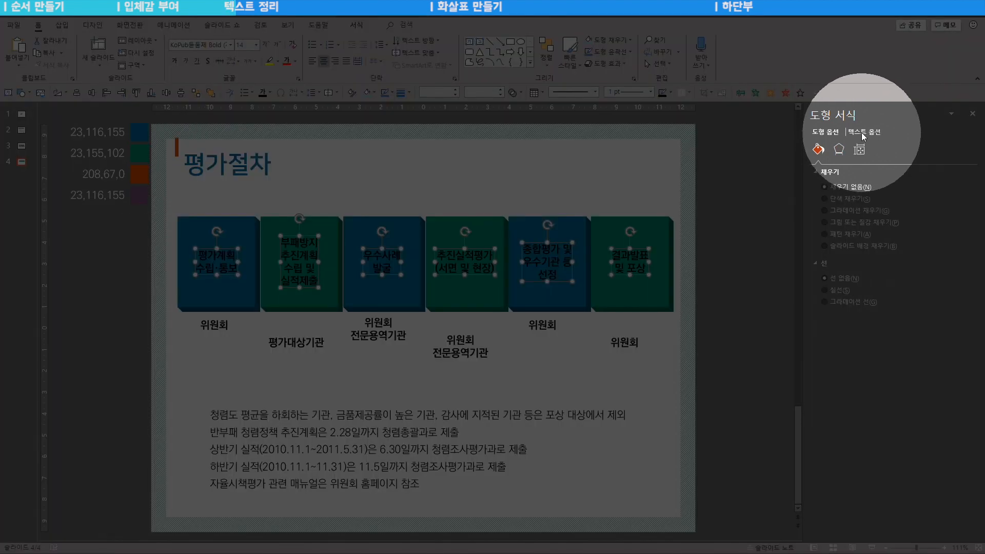
{"action": "left_click", "coordinate": [863, 133]}
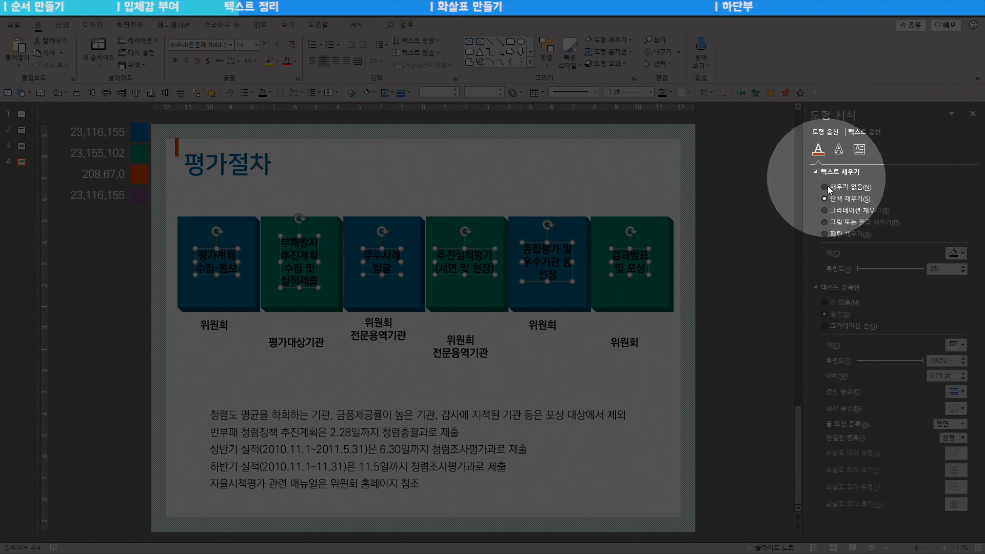
{"action": "left_click", "coordinate": [955, 253]}
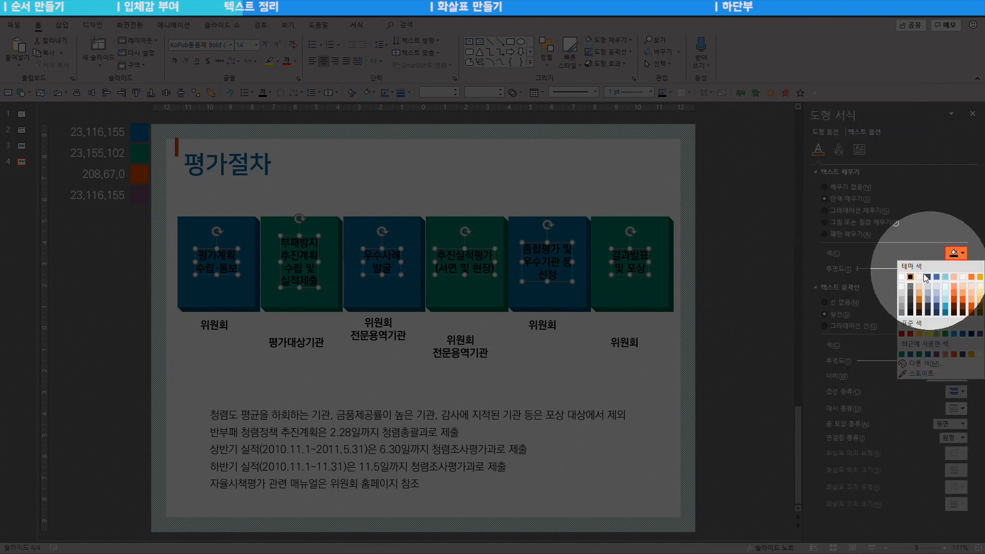
{"action": "left_click", "coordinate": [909, 279]}
- Set the six organisation labels beneath the boxes to the KoPub돋움체 Light font at size 12
{"action": "left_click", "coordinate": [158, 323]}
{"action": "left_click", "coordinate": [219, 324]}
{"action": "left_click", "coordinate": [289, 342], "text": "shift"}
{"action": "left_click", "coordinate": [195, 347]}
{"action": "left_click_drag", "start_coordinate": [176, 358], "coordinate": [718, 310]}
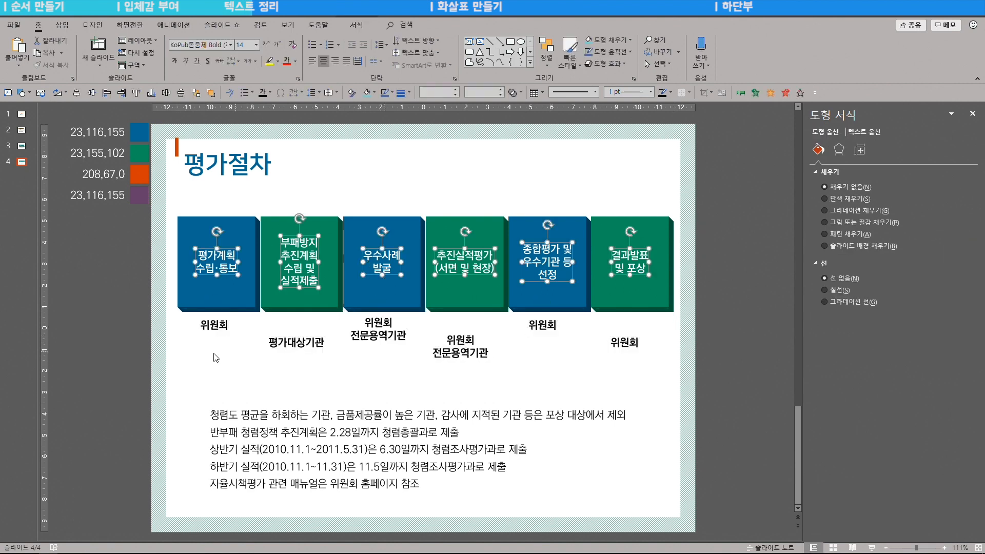
{"action": "left_click_drag", "start_coordinate": [176, 376], "coordinate": [715, 310]}
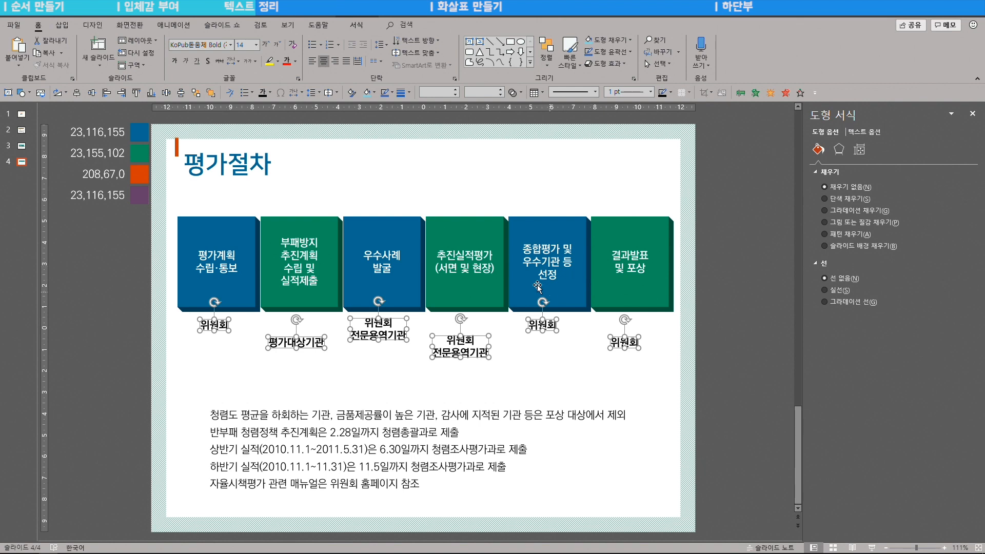
{"action": "left_click", "coordinate": [231, 45]}
{"action": "left_click", "coordinate": [225, 56]}
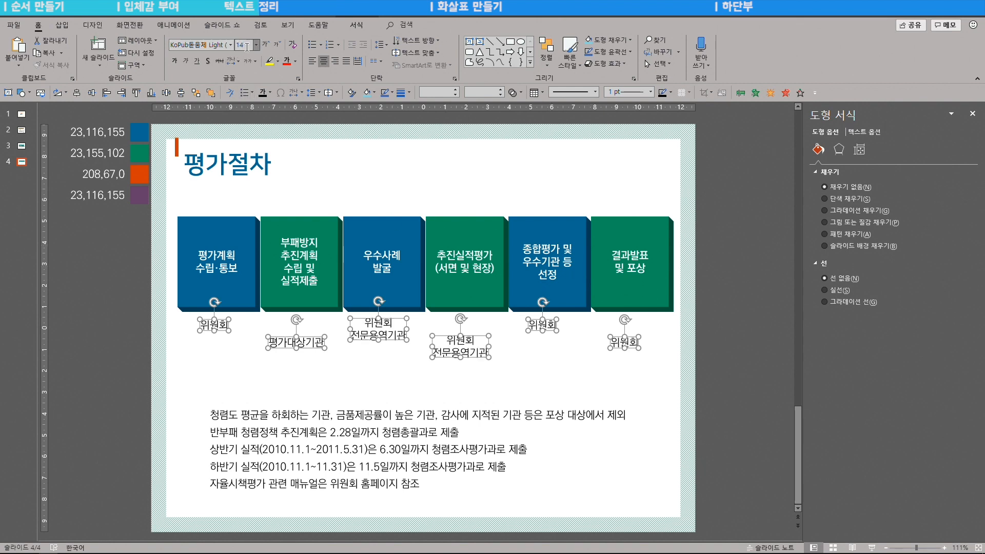
{"action": "key", "text": "Return"}
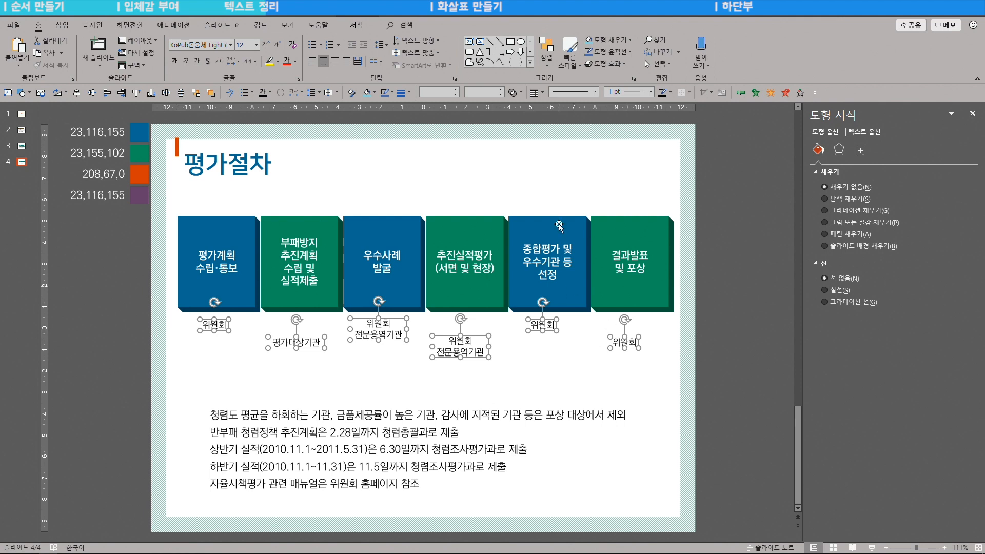
- Align the six labels beneath the boxes to a common vertical middle so they form one row
{"action": "left_click", "coordinate": [545, 58]}
{"action": "mouse_move", "coordinate": [569, 201]}
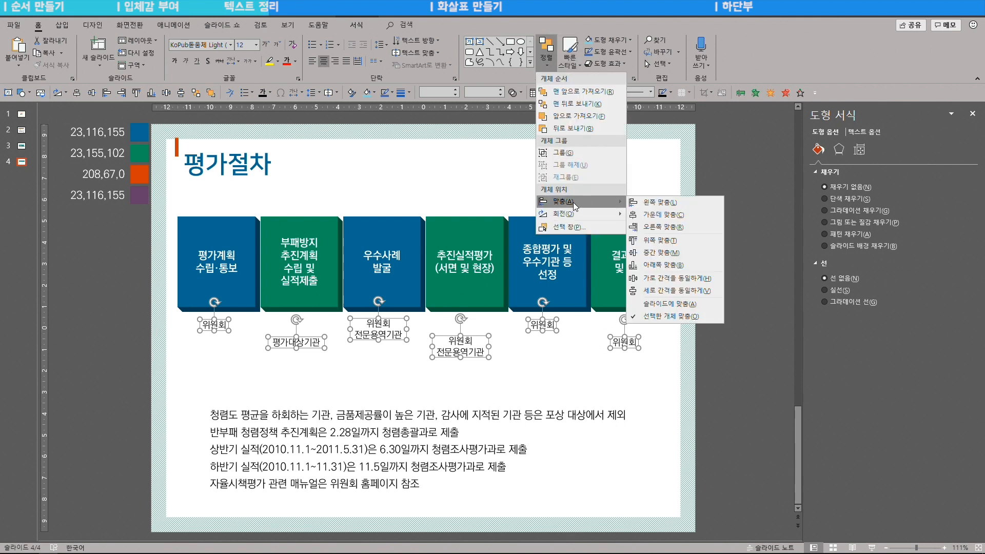
{"action": "left_click", "coordinate": [660, 252]}
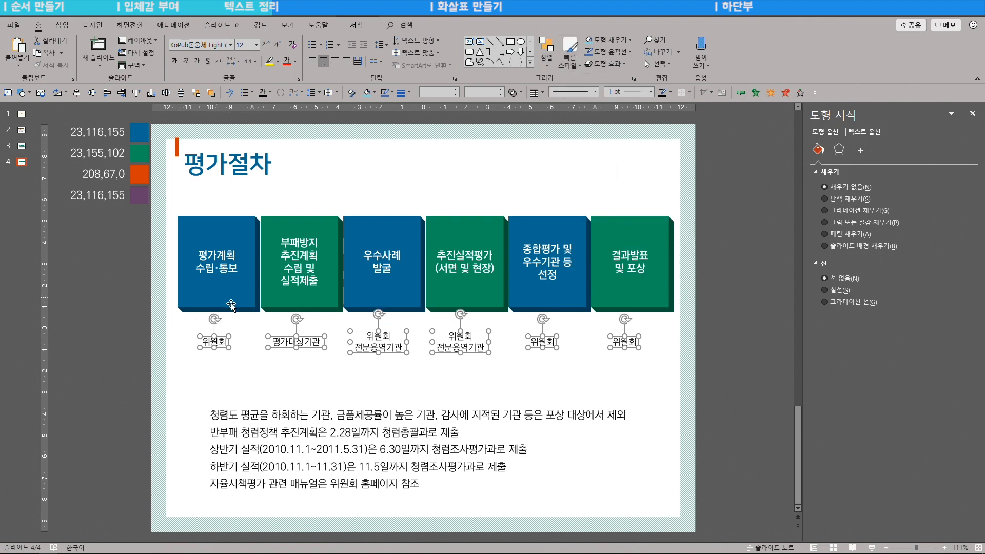
- Centre the first 위원회 label and the 평가대상기관 label horizontally under their boxes
{"action": "left_click", "coordinate": [231, 305]}
{"action": "left_click", "coordinate": [222, 345], "text": "shift"}
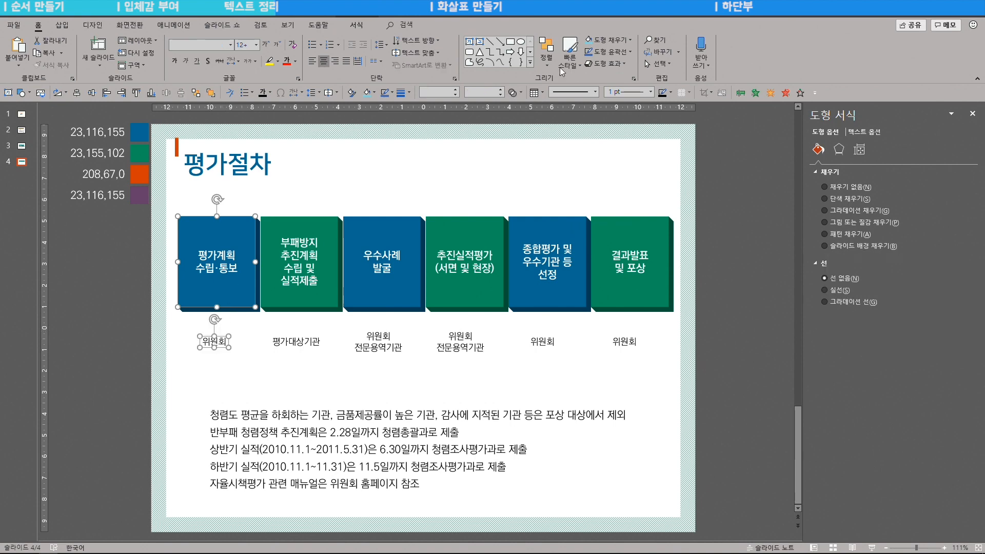
{"action": "left_click", "coordinate": [545, 59]}
{"action": "left_click", "coordinate": [661, 214]}
{"action": "left_click", "coordinate": [305, 302]}
{"action": "left_click", "coordinate": [298, 342], "text": "shift"}
{"action": "left_click", "coordinate": [546, 58]}
{"action": "left_click", "coordinate": [660, 214]}
- Centre the remaining four organisation labels horizontally, each under its own box
{"action": "left_click", "coordinate": [464, 336]}
{"action": "left_click", "coordinate": [482, 298], "text": "shift"}
{"action": "left_click", "coordinate": [551, 302]}
{"action": "left_click", "coordinate": [542, 342], "text": "shift"}
{"action": "left_click", "coordinate": [630, 302]}
{"action": "left_click", "coordinate": [624, 341], "text": "shift"}
{"action": "left_click", "coordinate": [580, 324]}
- Try the row of six labels closer to the boxes and lower it back to its previous height
{"action": "left_click_drag", "start_coordinate": [184, 363], "coordinate": [662, 251]}
{"action": "left_click_drag", "start_coordinate": [481, 331], "coordinate": [481, 316]}
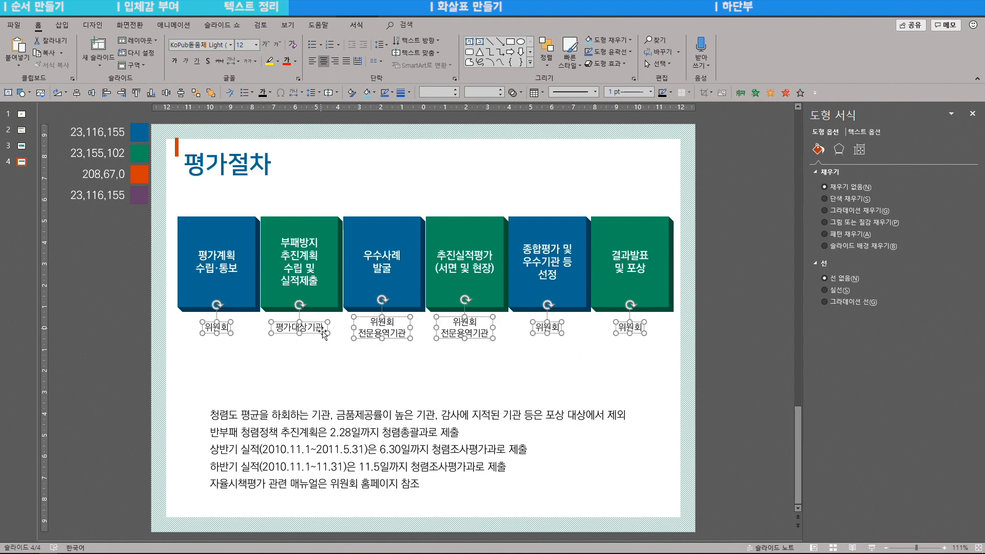
{"action": "key", "text": "Down"}
{"action": "key", "text": "Down"}
{"action": "key", "text": "Down"}
{"action": "left_click", "coordinate": [247, 329]}
{"action": "left_click_drag", "start_coordinate": [164, 204], "coordinate": [274, 331]}
{"action": "left_click_drag", "start_coordinate": [242, 340], "coordinate": [248, 330]}
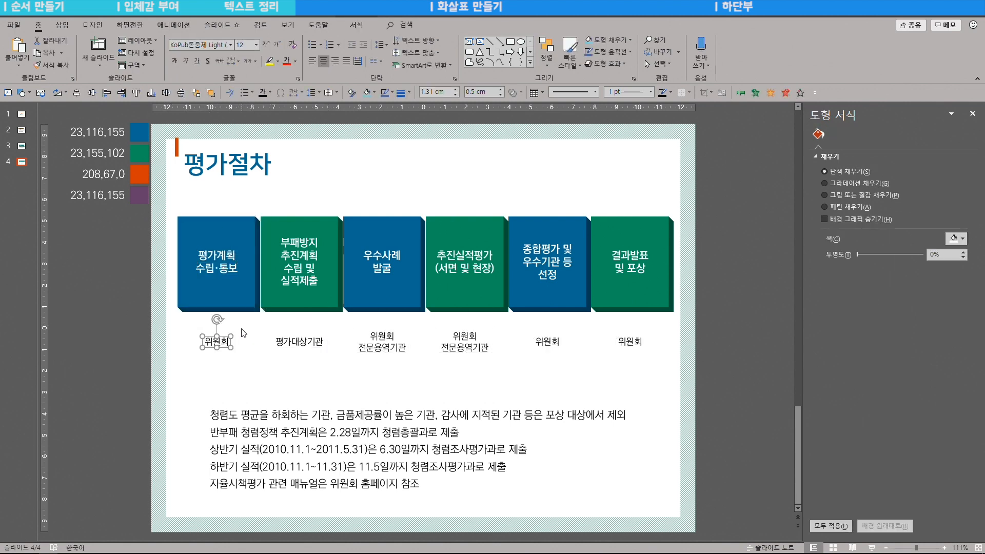
{"action": "left_click", "coordinate": [254, 343]}
- Draw a vertical line 0.76 cm long from the first box's lower edge down toward its 위원회 label
{"action": "left_click", "coordinate": [62, 25]}
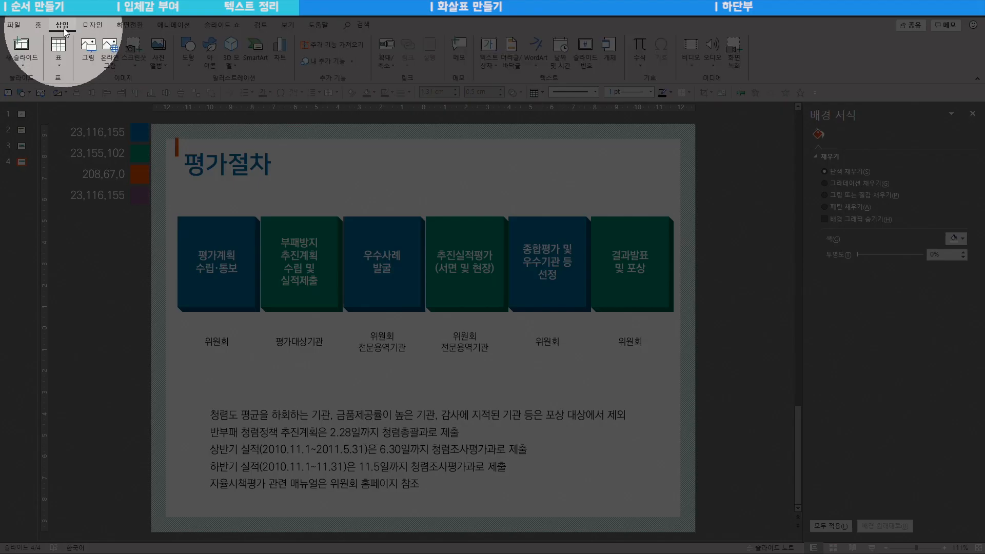
{"action": "left_click", "coordinate": [188, 61]}
{"action": "left_click", "coordinate": [185, 122]}
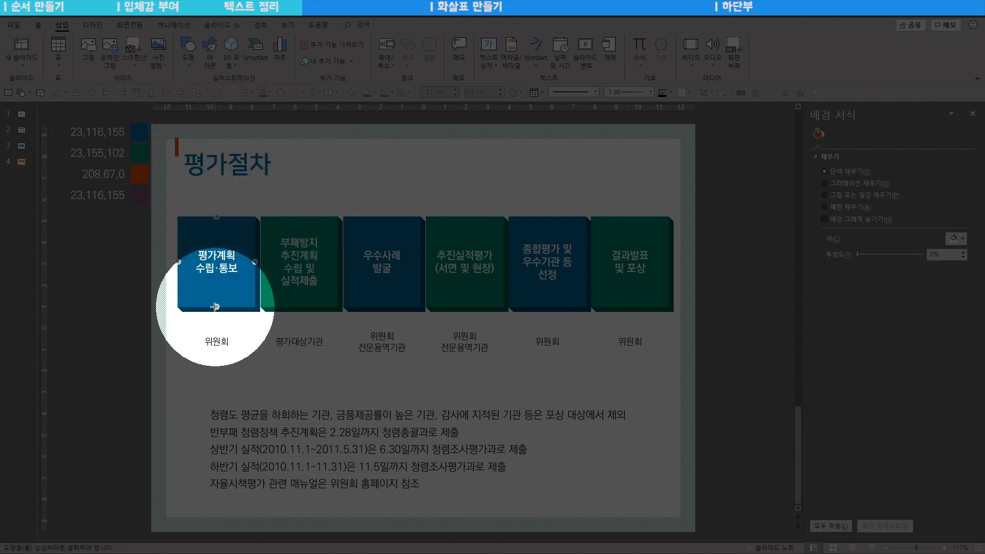
{"action": "left_click_drag", "start_coordinate": [217, 307], "coordinate": [218, 331]}
{"action": "key", "text": "ctrl+z"}
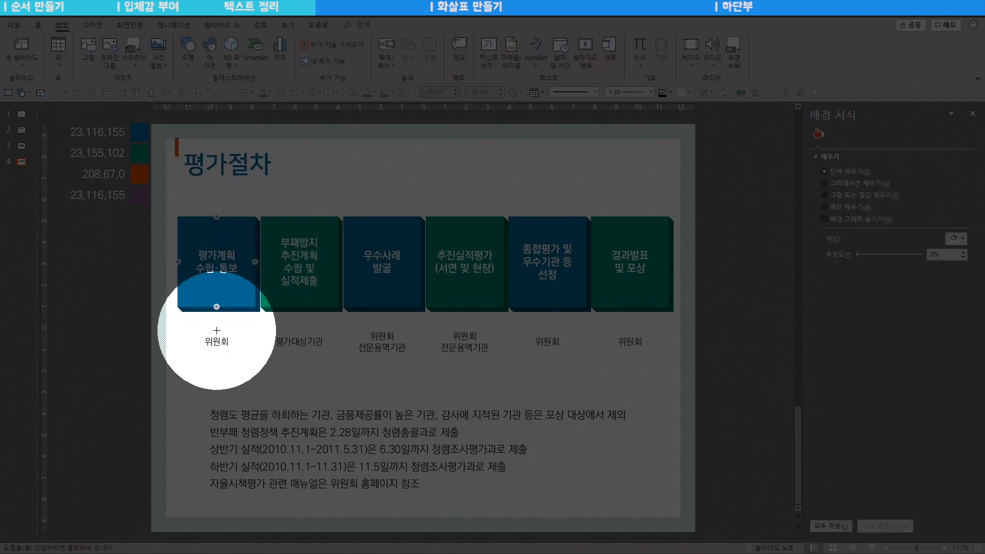
{"action": "left_click_drag", "start_coordinate": [217, 331], "coordinate": [217, 314]}
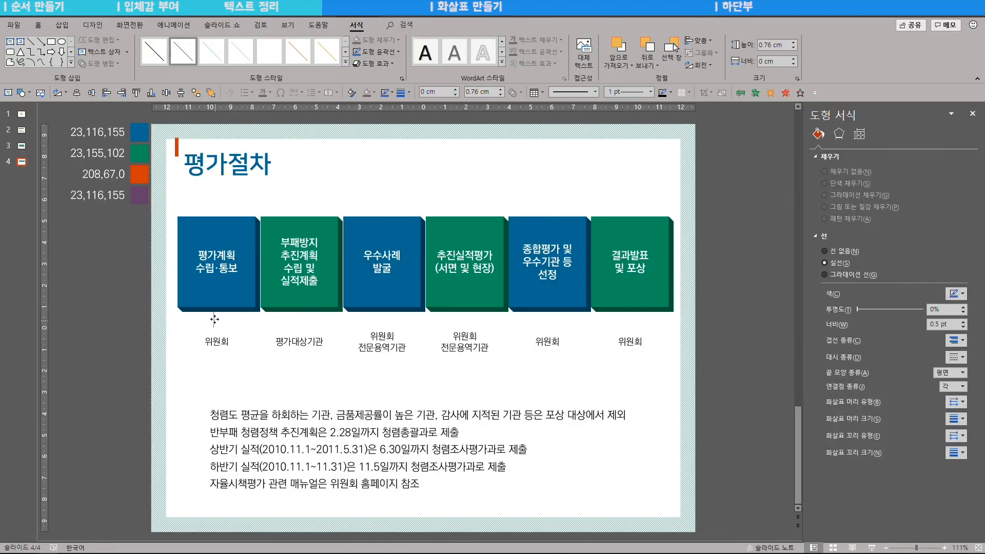
{"action": "left_click_drag", "start_coordinate": [218, 315], "coordinate": [217, 315]}
{"action": "left_click", "coordinate": [215, 325]}
{"action": "left_click", "coordinate": [216, 318]}
{"action": "left_click", "coordinate": [240, 326]}
{"action": "left_click", "coordinate": [216, 316]}
- Colour the vertical line with the blue sampled by eyedropper from the first box
{"action": "left_click", "coordinate": [955, 293]}
{"action": "left_click", "coordinate": [921, 414]}
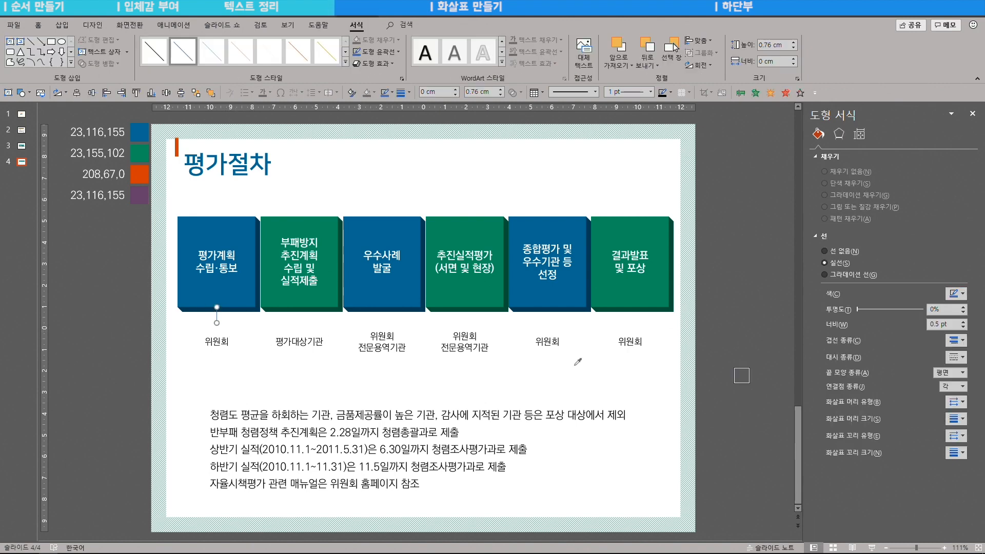
{"action": "left_click", "coordinate": [249, 227]}
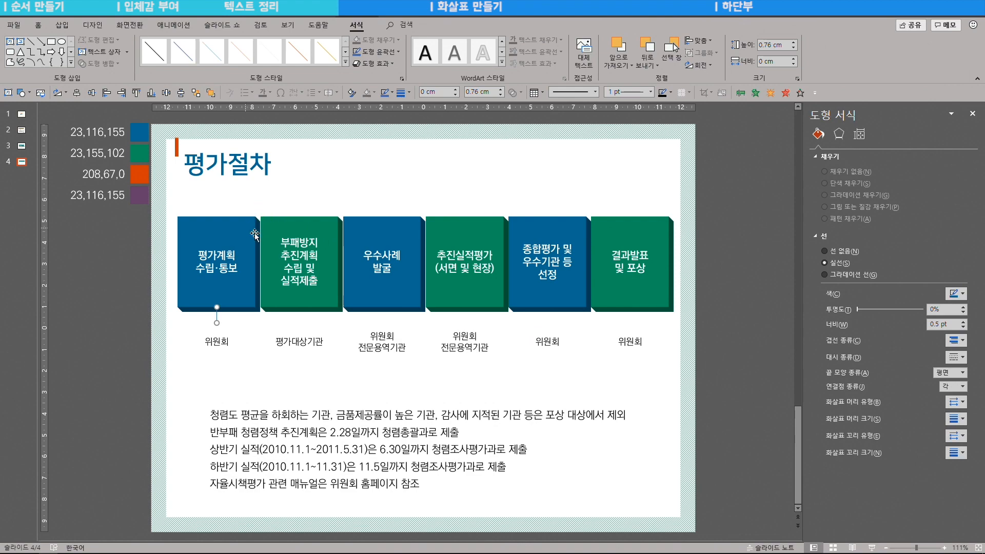
- Give the line's end at the box an oval arrowhead in the smallest size
{"action": "left_click", "coordinate": [954, 437]}
{"action": "left_click", "coordinate": [975, 469]}
{"action": "left_click", "coordinate": [952, 456]}
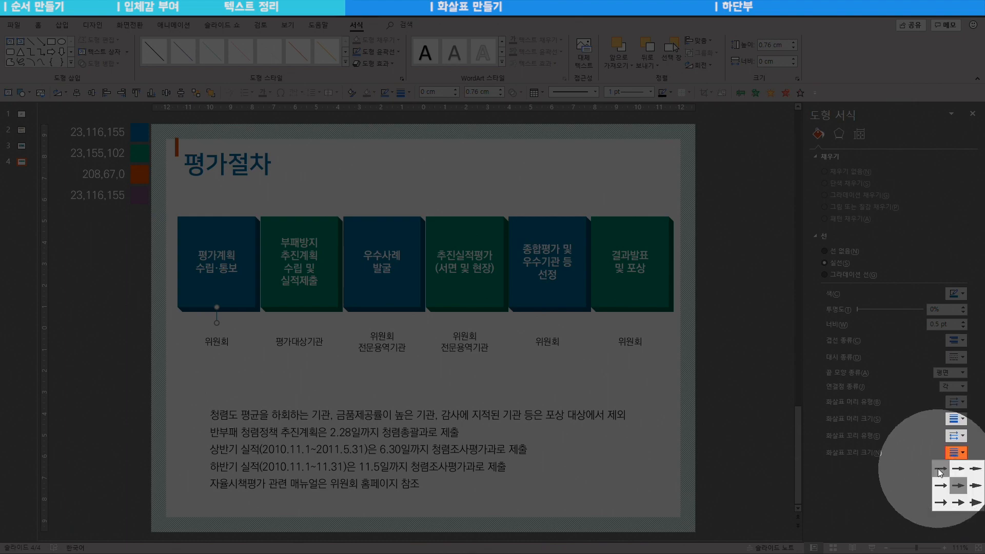
{"action": "left_click", "coordinate": [939, 470]}
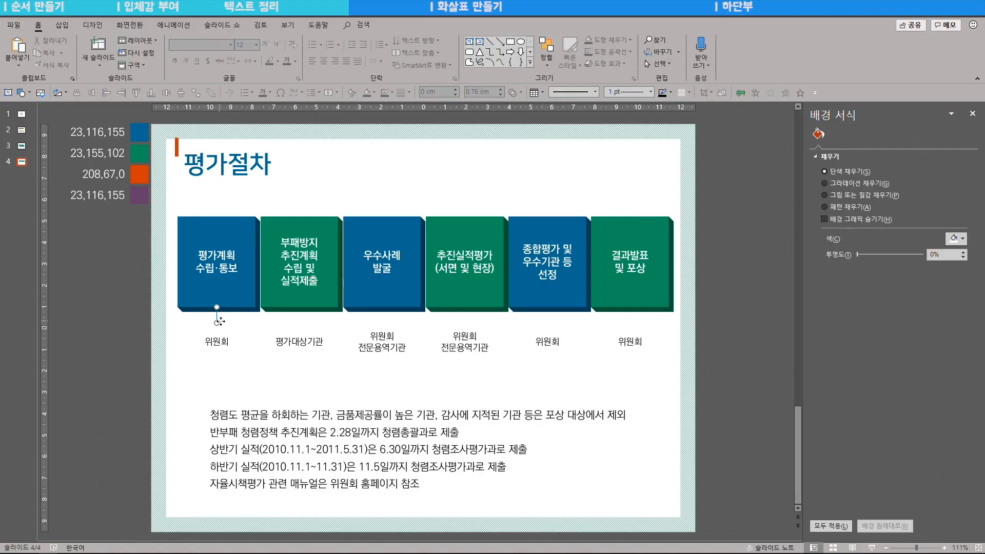
- Inspect the vertical line below the first box at 400% and delete it
{"action": "left_click", "coordinate": [220, 321]}
{"action": "left_click", "coordinate": [964, 548]}
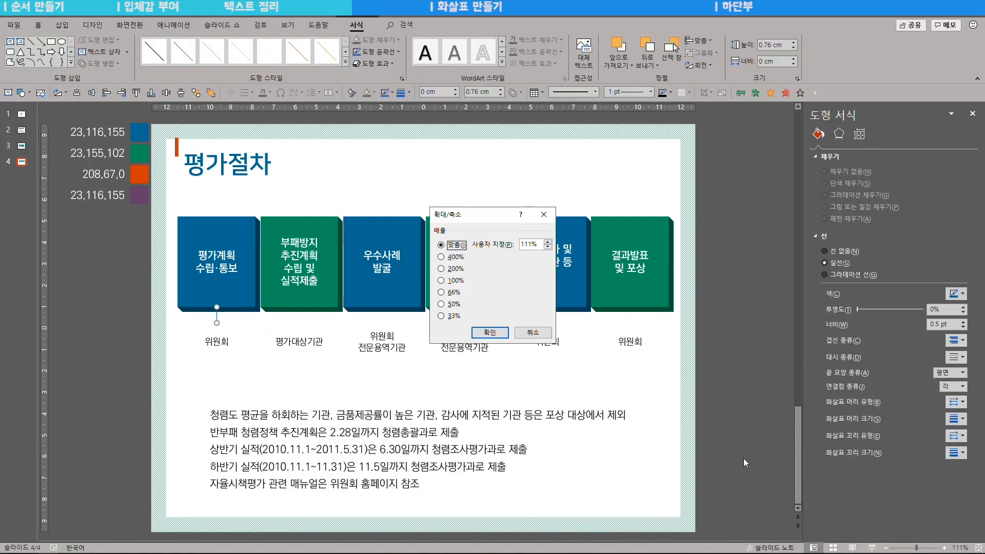
{"action": "key", "text": "4"}
{"action": "key", "text": "Return"}
{"action": "left_click", "coordinate": [411, 345]}
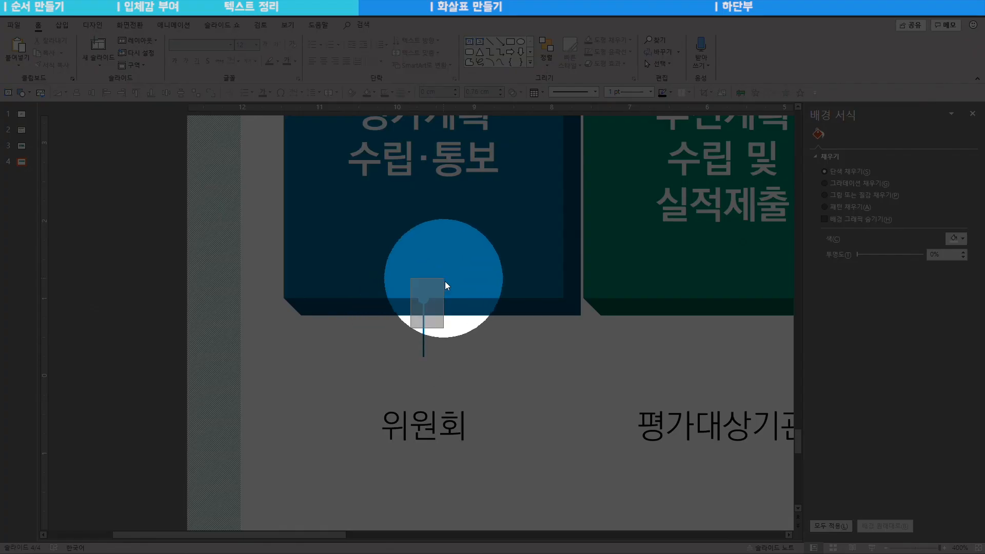
{"action": "left_click", "coordinate": [424, 333]}
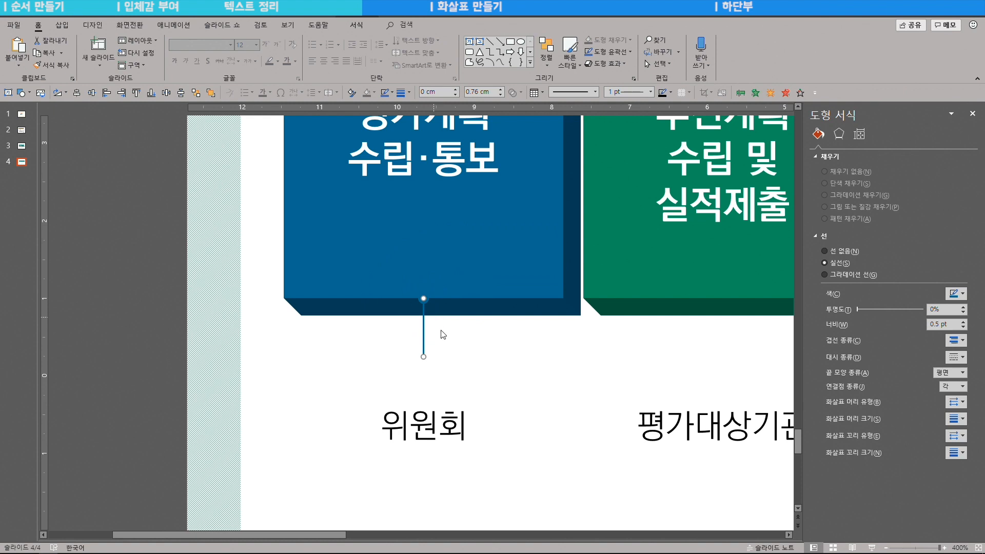
{"action": "left_click", "coordinate": [385, 392]}
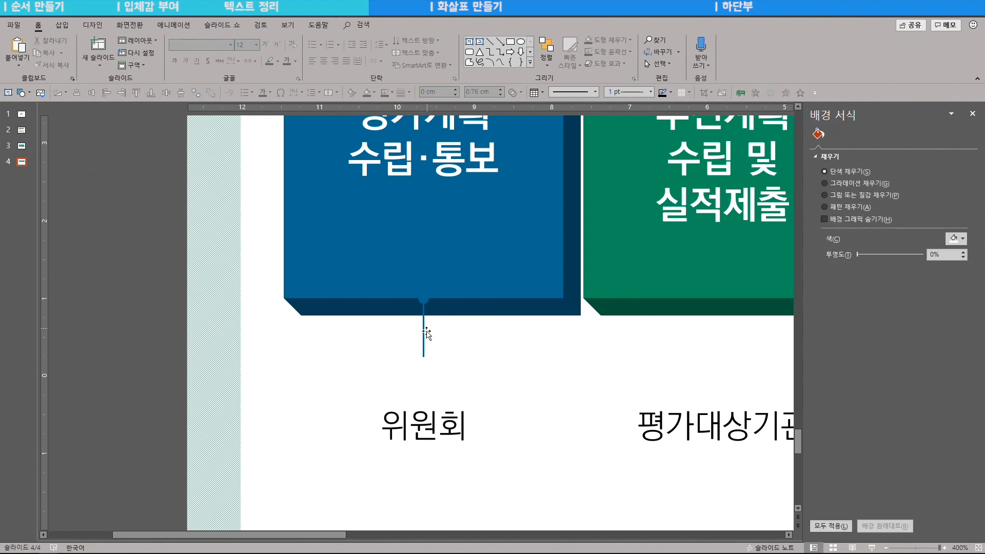
{"action": "left_click_drag", "start_coordinate": [428, 334], "coordinate": [432, 334]}
{"action": "key", "text": "Delete"}
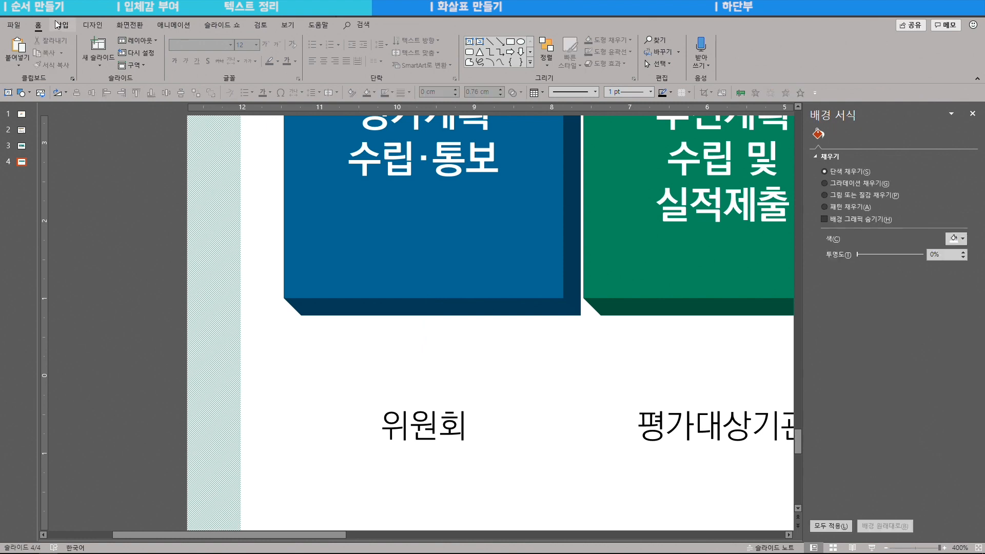
- Draw a new vertical line about 0.8 cm long between the first box and its 위원회 label
{"action": "left_click", "coordinate": [61, 24]}
{"action": "left_click", "coordinate": [188, 51]}
{"action": "left_click", "coordinate": [184, 121]}
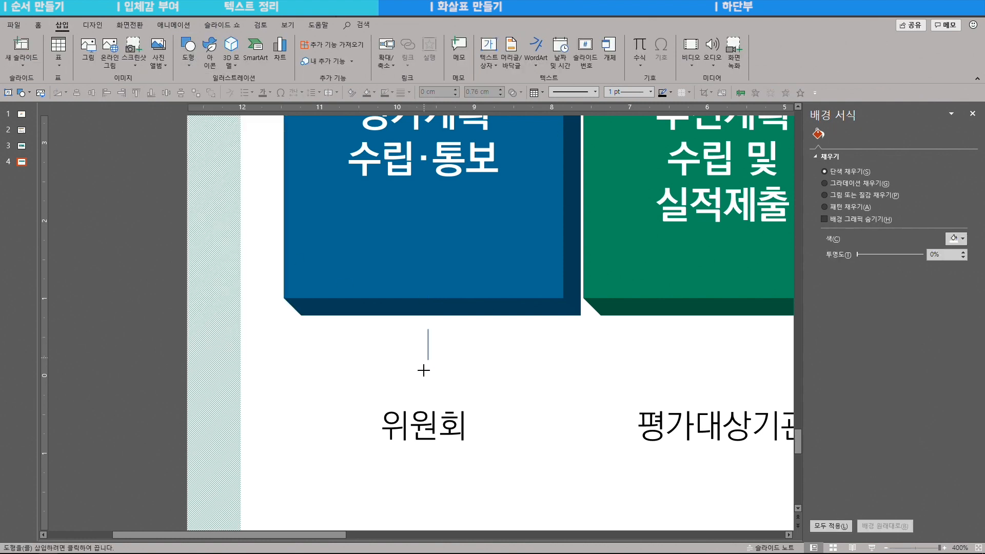
{"action": "left_click_drag", "start_coordinate": [421, 380], "coordinate": [428, 391]}
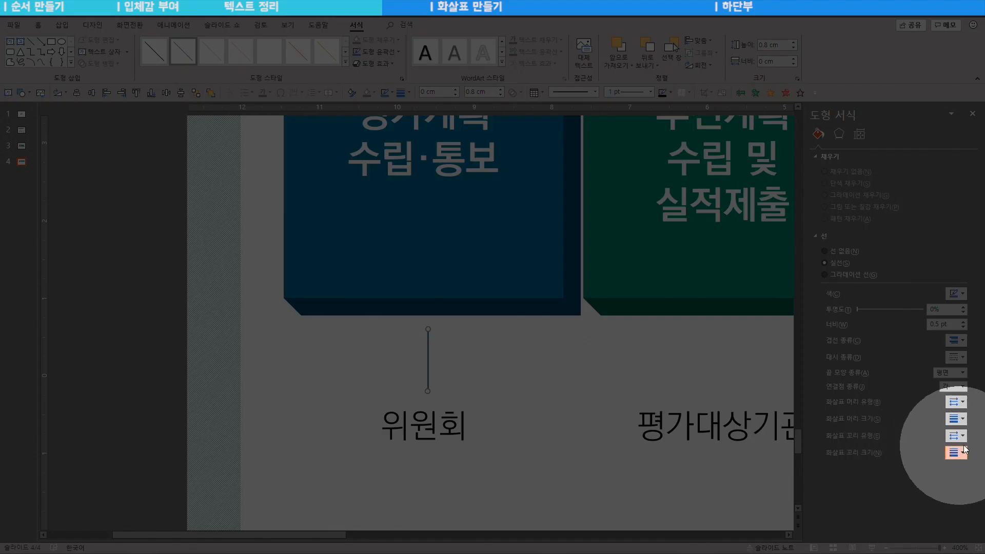
- Give the vertical line's lower end a small oval arrowhead
{"action": "left_click", "coordinate": [956, 436]}
{"action": "left_click", "coordinate": [976, 468]}
{"action": "left_click", "coordinate": [955, 453]}
{"action": "left_click", "coordinate": [940, 467]}
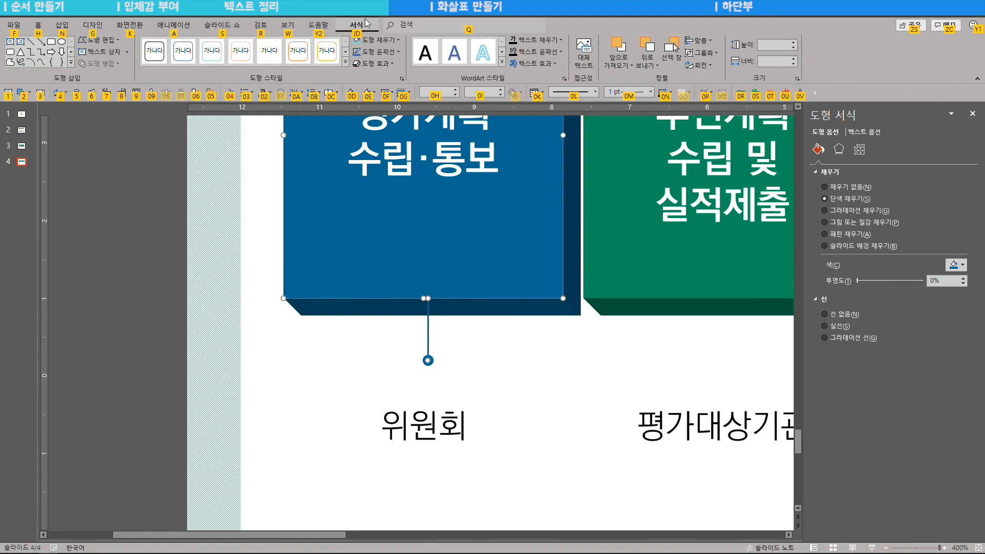
- Centre the line horizontally on the first box and return the zoom to 100%
{"action": "left_click", "coordinate": [38, 24]}
{"action": "left_click", "coordinate": [546, 51]}
{"action": "left_click", "coordinate": [570, 113]}
{"action": "left_click", "coordinate": [546, 52]}
{"action": "mouse_move", "coordinate": [564, 193]}
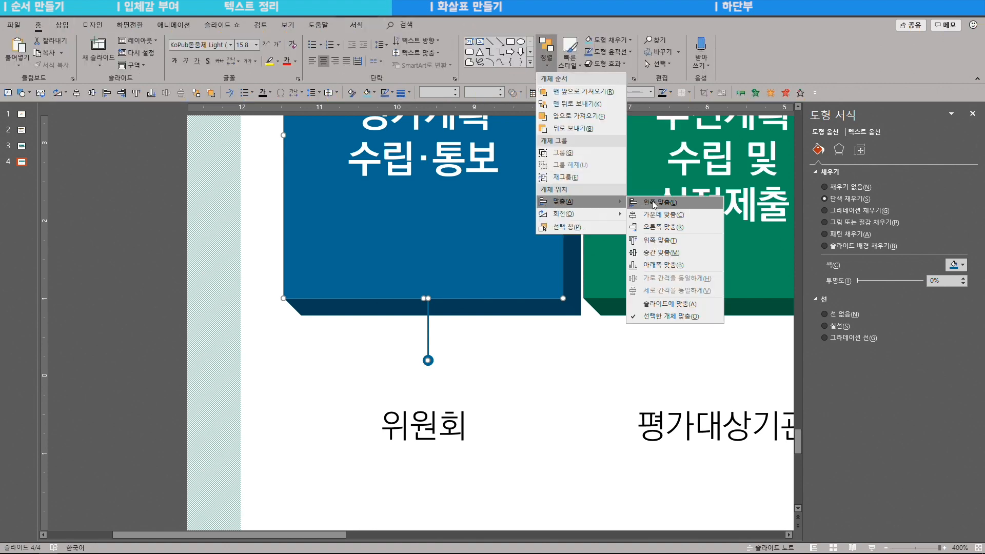
{"action": "left_click", "coordinate": [662, 205]}
{"action": "key", "text": "Escape"}
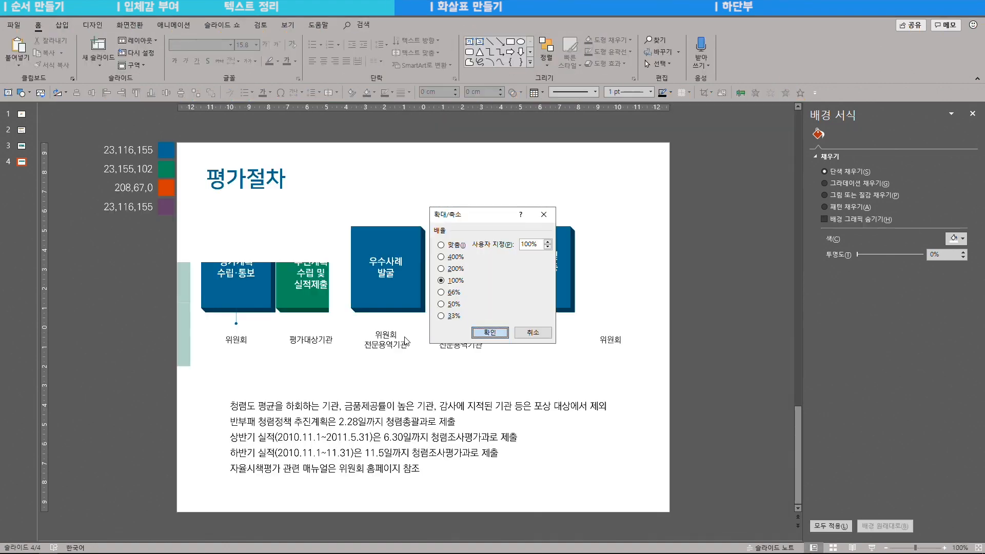
{"action": "key", "text": "Return"}
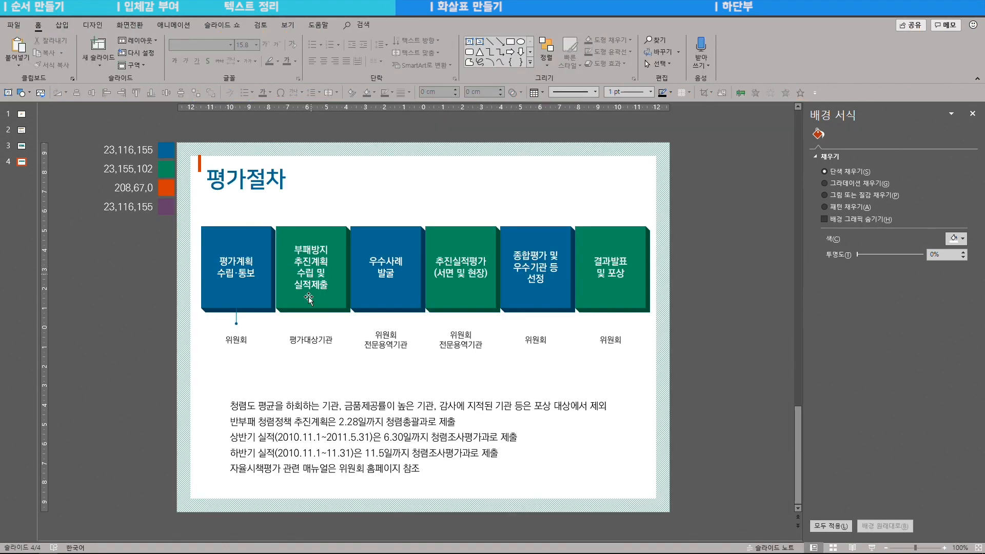
- Copy the dotted line below the other five boxes and centre each copy horizontally on its box
{"action": "left_click_drag", "start_coordinate": [236, 319], "coordinate": [317, 318]}
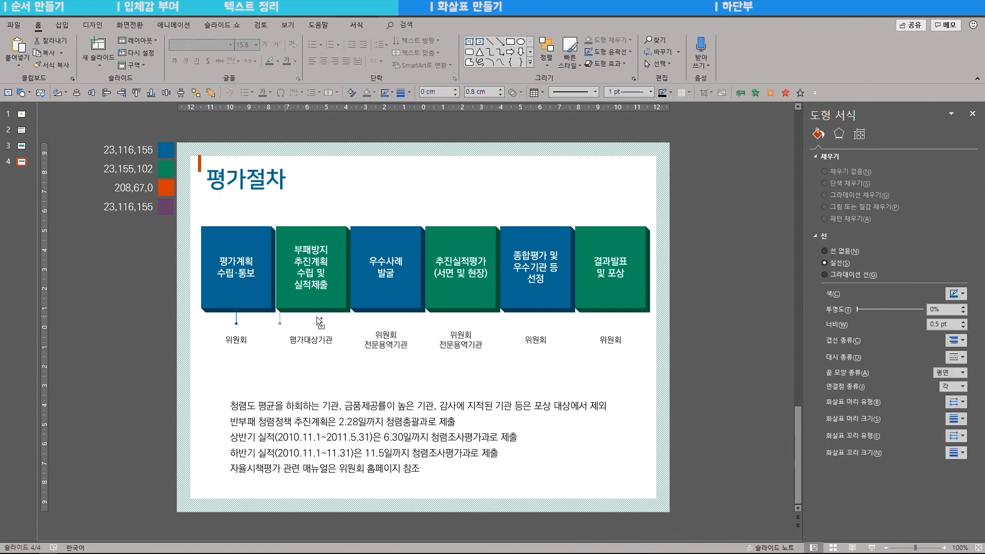
{"action": "left_click_drag", "start_coordinate": [469, 318], "coordinate": [609, 319]}
{"action": "left_click_drag", "start_coordinate": [652, 340], "coordinate": [576, 208]}
{"action": "left_click", "coordinate": [546, 51]}
{"action": "left_click", "coordinate": [662, 213]}
{"action": "left_click_drag", "start_coordinate": [576, 338], "coordinate": [502, 207]}
{"action": "left_click", "coordinate": [546, 51]}
{"action": "left_click", "coordinate": [662, 213]}
{"action": "left_click_drag", "start_coordinate": [501, 338], "coordinate": [429, 208]}
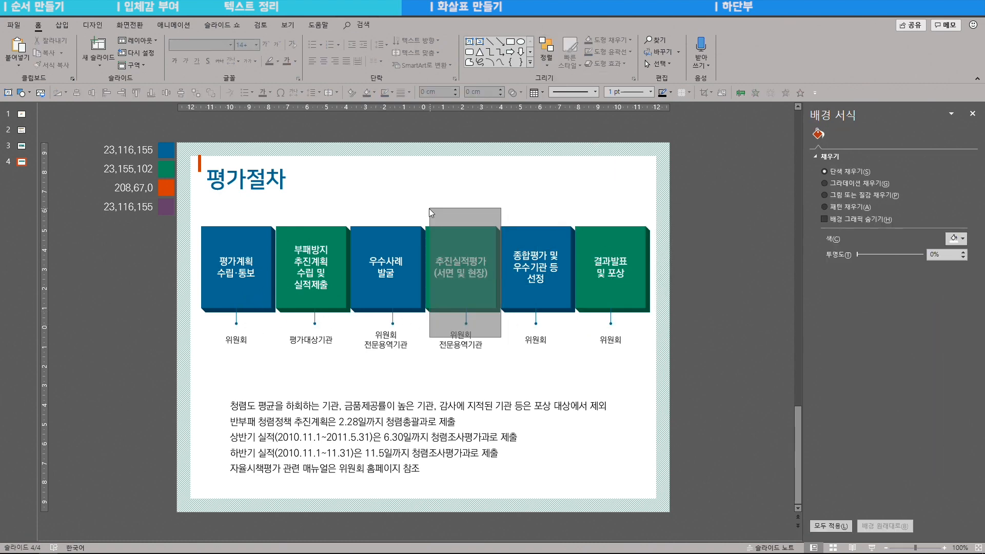
{"action": "left_click_drag", "start_coordinate": [337, 231], "coordinate": [339, 211]}
{"action": "left_click", "coordinate": [546, 51]}
{"action": "left_click", "coordinate": [661, 213]}
{"action": "left_click_drag", "start_coordinate": [352, 339], "coordinate": [274, 210]}
{"action": "left_click", "coordinate": [546, 52]}
{"action": "left_click", "coordinate": [662, 213]}
- Recolour the lines under the three green boxes green and nudge the row of organisation labels up slightly
{"action": "left_click", "coordinate": [311, 318]}
{"action": "left_click", "coordinate": [460, 318], "text": "shift"}
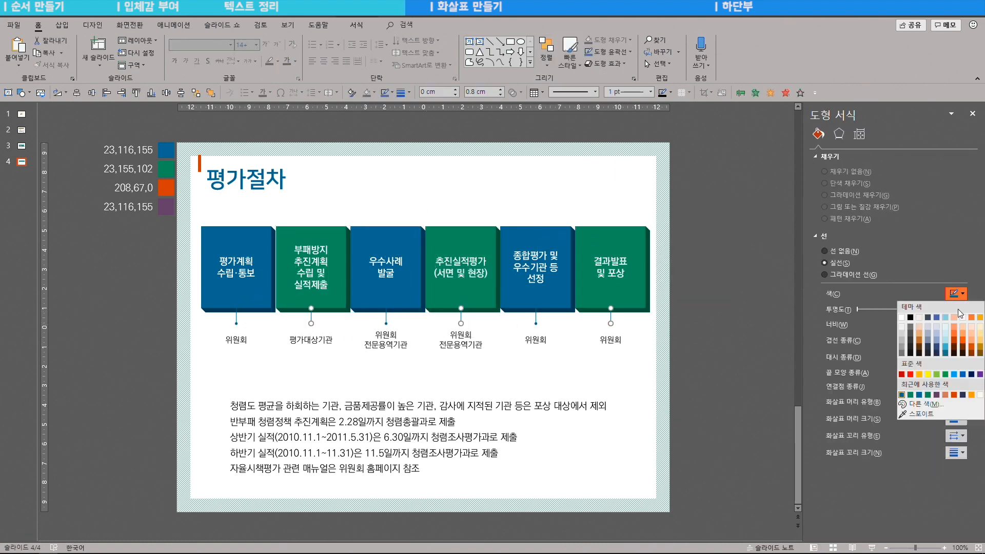
{"action": "left_click_drag", "start_coordinate": [202, 331], "coordinate": [199, 326]}
{"action": "key", "text": "Up"}
{"action": "key", "text": "Up"}
- Group each of the six boxes with its text, connector line and organisation label
{"action": "left_click_drag", "start_coordinate": [195, 216], "coordinate": [275, 353]}
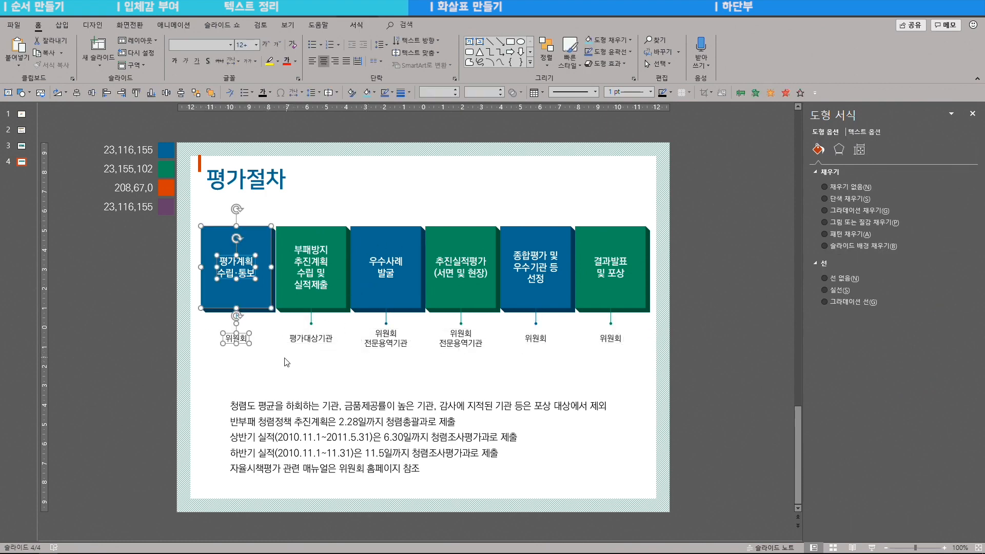
{"action": "key", "text": "ctrl+g"}
{"action": "left_click_drag", "start_coordinate": [274, 355], "coordinate": [351, 203]}
{"action": "key", "text": "ctrl+g"}
{"action": "left_click_drag", "start_coordinate": [344, 199], "coordinate": [577, 355]}
{"action": "key", "text": "ctrl+g"}
{"action": "key", "text": "ctrl+g"}
{"action": "key", "text": "ctrl+g"}
{"action": "left_click_drag", "start_coordinate": [658, 354], "coordinate": [569, 199]}
{"action": "key", "text": "ctrl+g"}
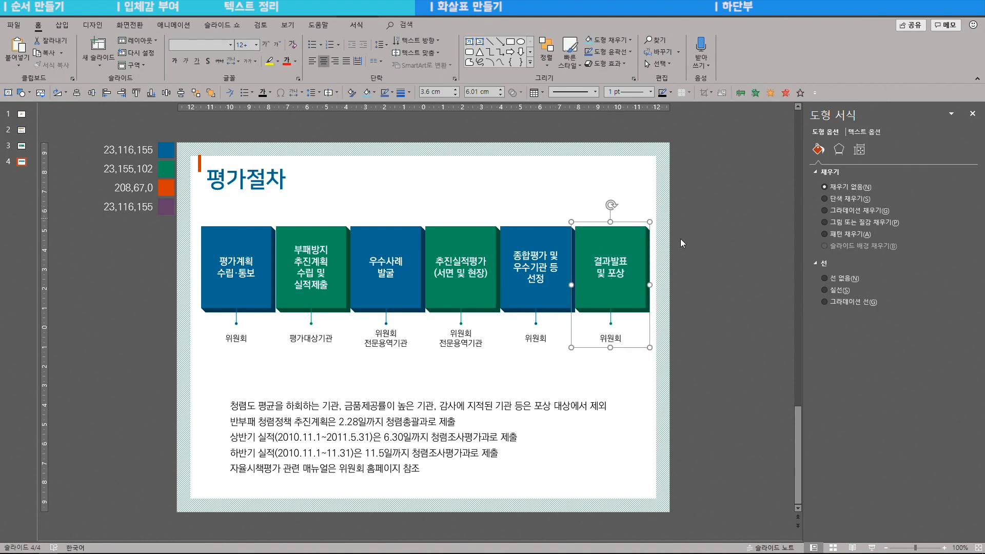
- Shift the three green box groups slightly lower than the blue ones and move all six groups up a little
{"action": "left_click", "coordinate": [553, 210]}
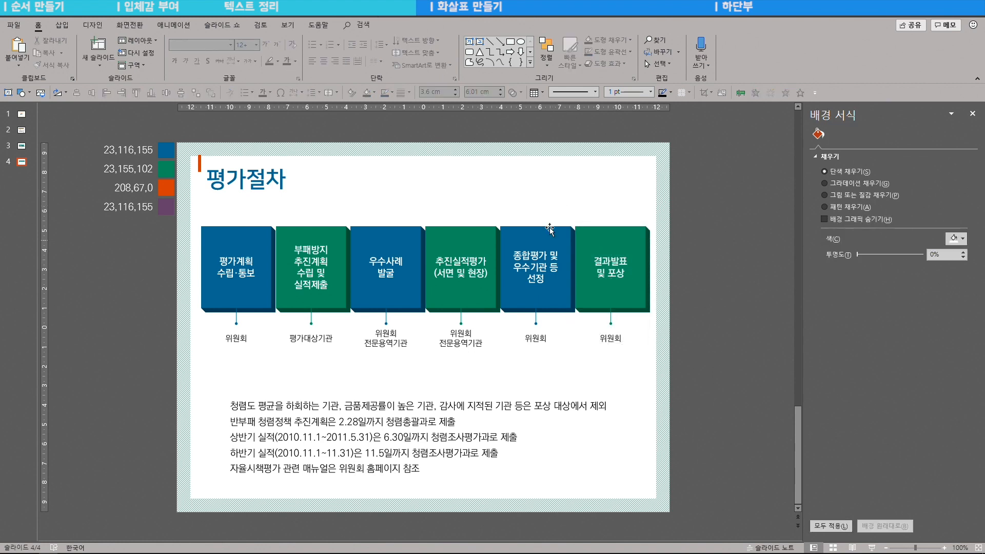
{"action": "left_click", "coordinate": [342, 245]}
{"action": "left_click", "coordinate": [461, 241], "text": "shift"}
{"action": "left_click", "coordinate": [594, 237], "text": "shift"}
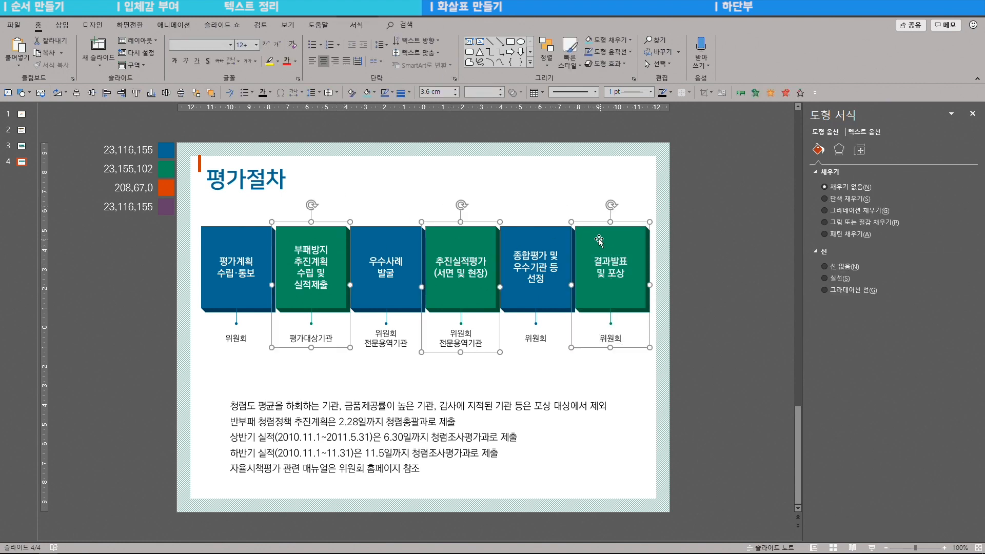
{"action": "key", "text": "Down"}
{"action": "key", "text": "Down"}
{"action": "key", "text": "Down"}
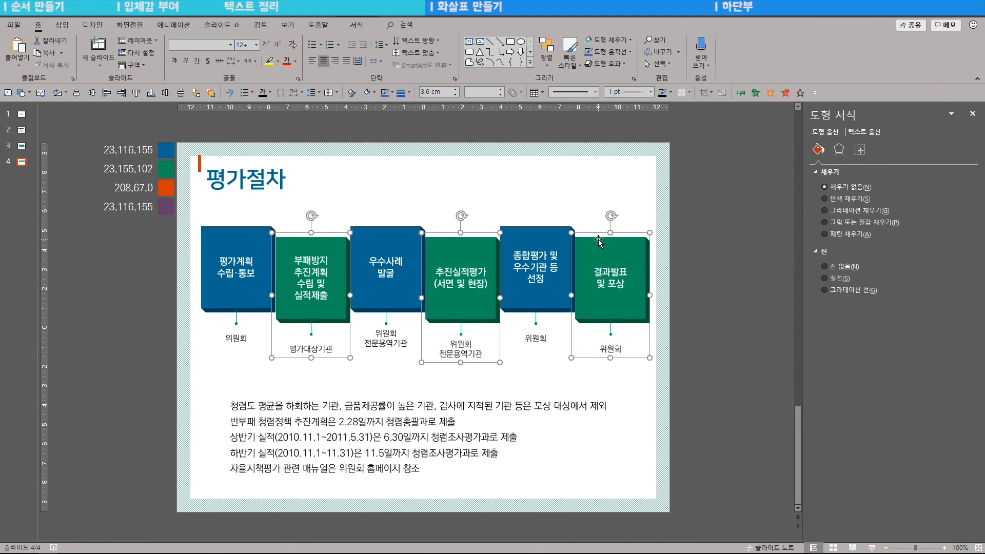
{"action": "left_click", "coordinate": [707, 248]}
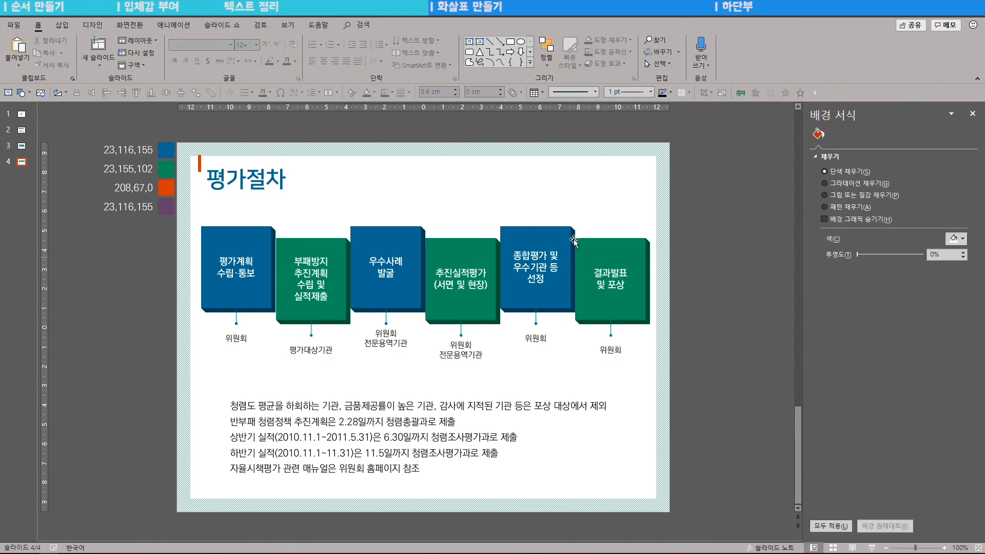
{"action": "left_click_drag", "start_coordinate": [667, 366], "coordinate": [185, 200]}
{"action": "left_click_drag", "start_coordinate": [261, 234], "coordinate": [259, 222]}
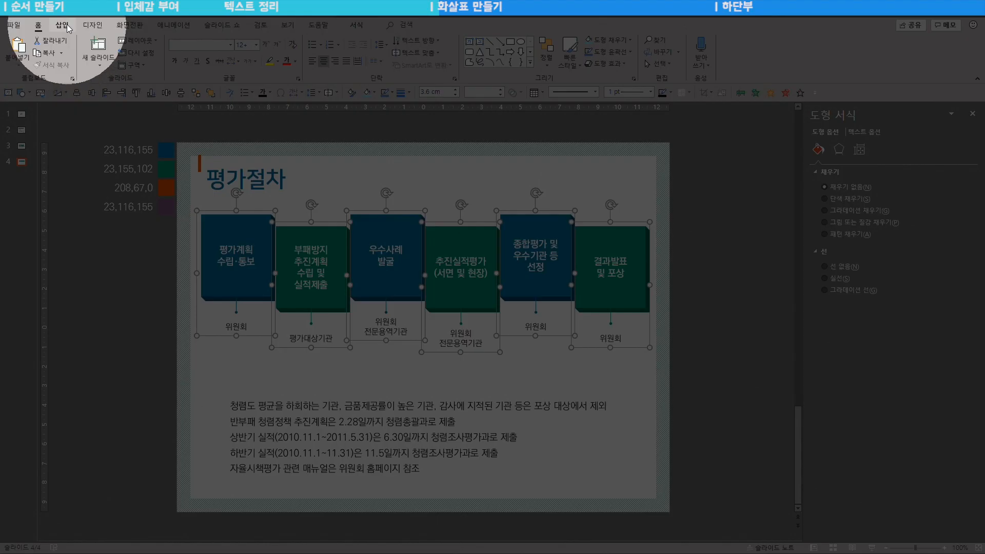
- Draw a U-turn block arrow about 13.4 cm high and 9.2 cm wide over the middle boxes
{"action": "left_click", "coordinate": [62, 25]}
{"action": "left_click", "coordinate": [191, 58]}
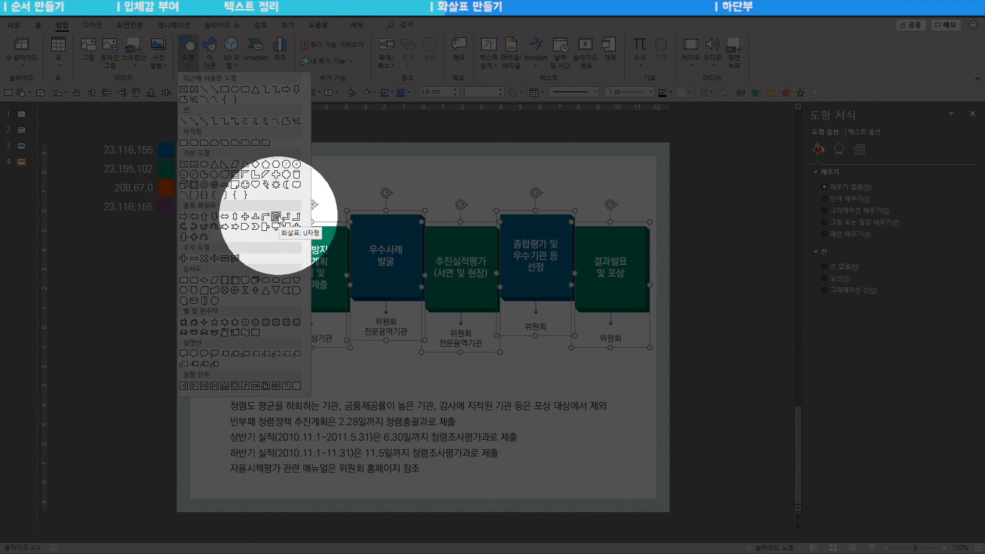
{"action": "left_click", "coordinate": [277, 218]}
{"action": "left_click_drag", "start_coordinate": [336, 193], "coordinate": [516, 443]}
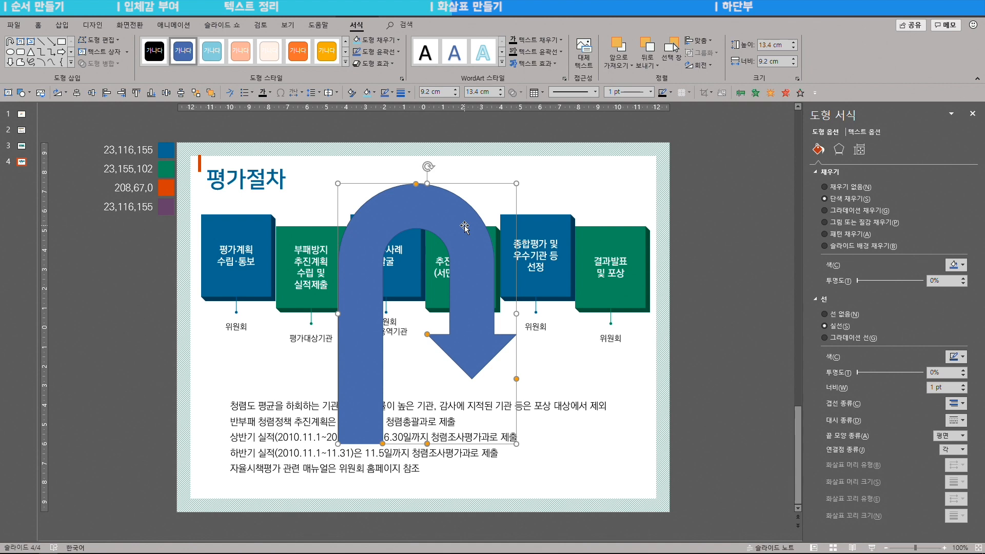
- Rotate the U-turn arrow 90° counterclockwise and move it left over the first boxes
{"action": "key", "text": "alt+Left"}
{"action": "key", "text": "alt+Left"}
{"action": "key", "text": "alt+Left"}
{"action": "key", "text": "alt+Left"}
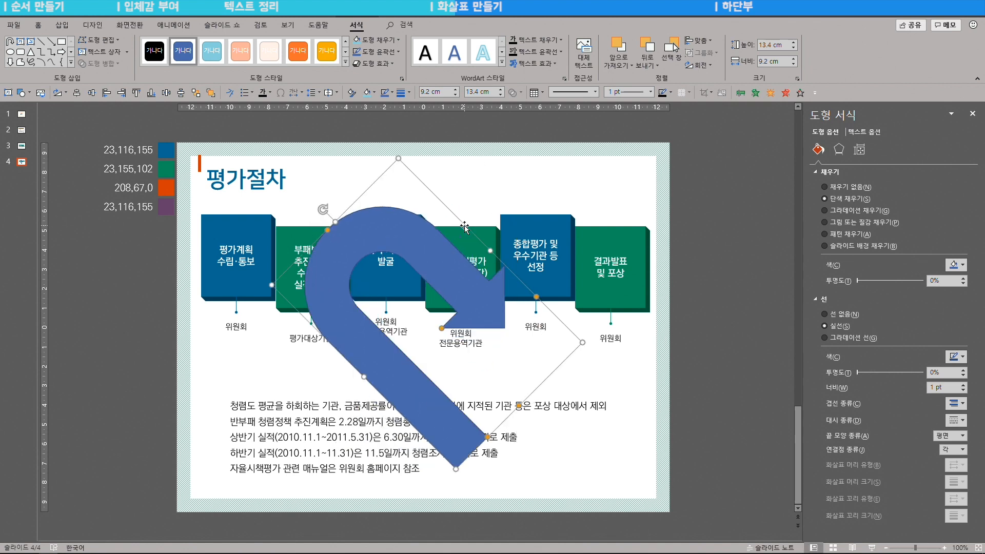
{"action": "key", "text": "alt+Left"}
{"action": "key", "text": "alt+Left"}
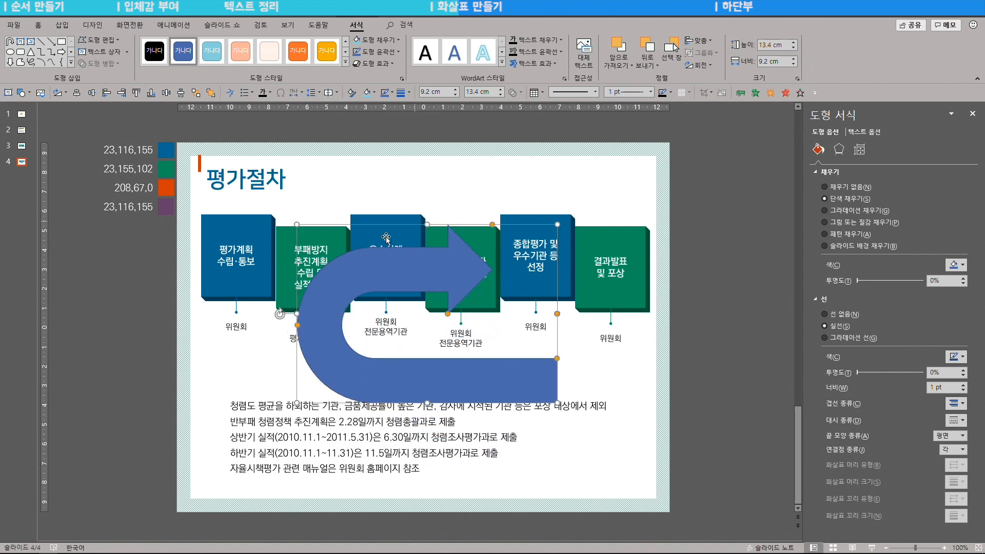
{"action": "left_click_drag", "start_coordinate": [386, 237], "coordinate": [330, 253]}
- Switch to slide 3
{"action": "left_click", "coordinate": [22, 147]}
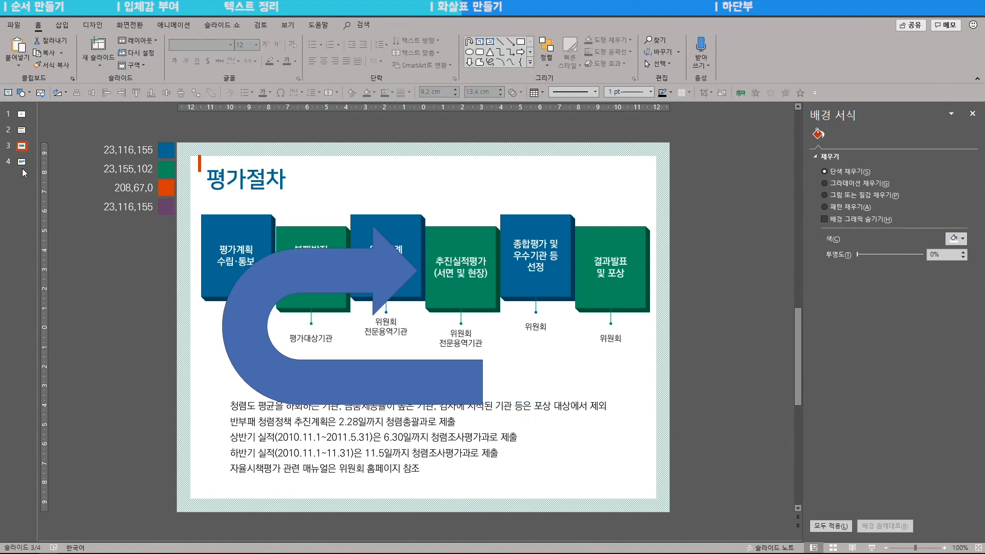